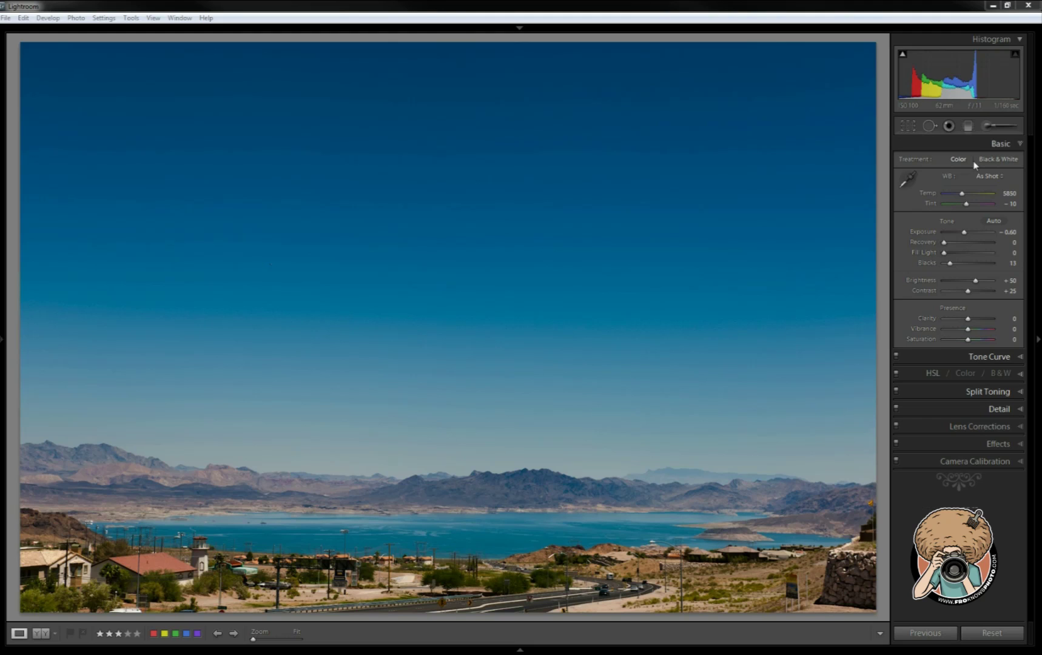
Compare the lake sky with and without the existing graduated filter, then reset the filter
left_click(967, 129)
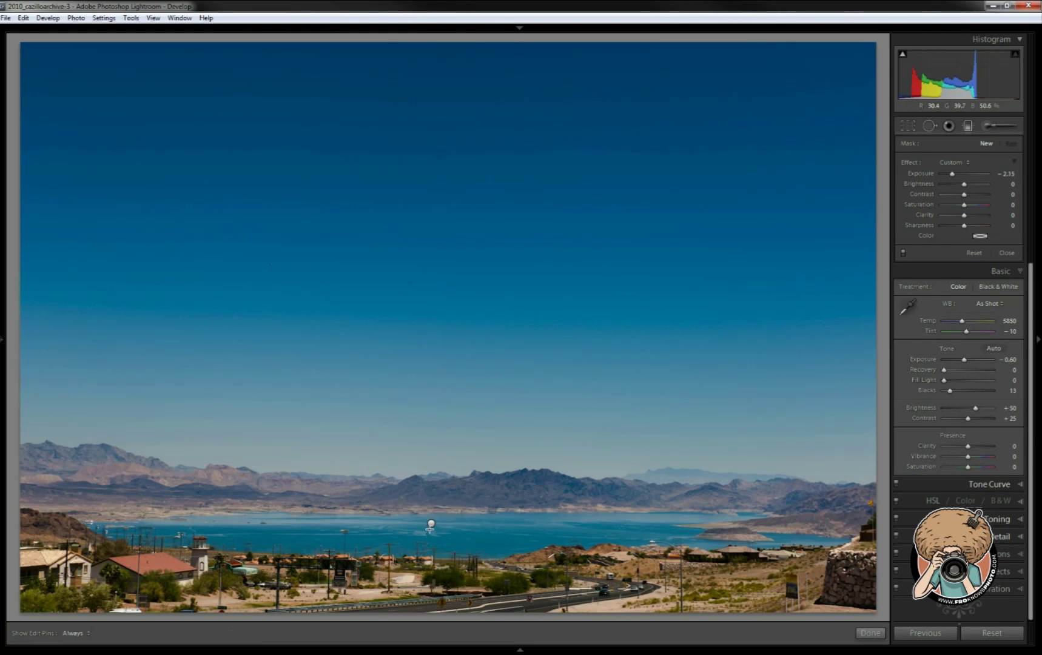
left_click(431, 524)
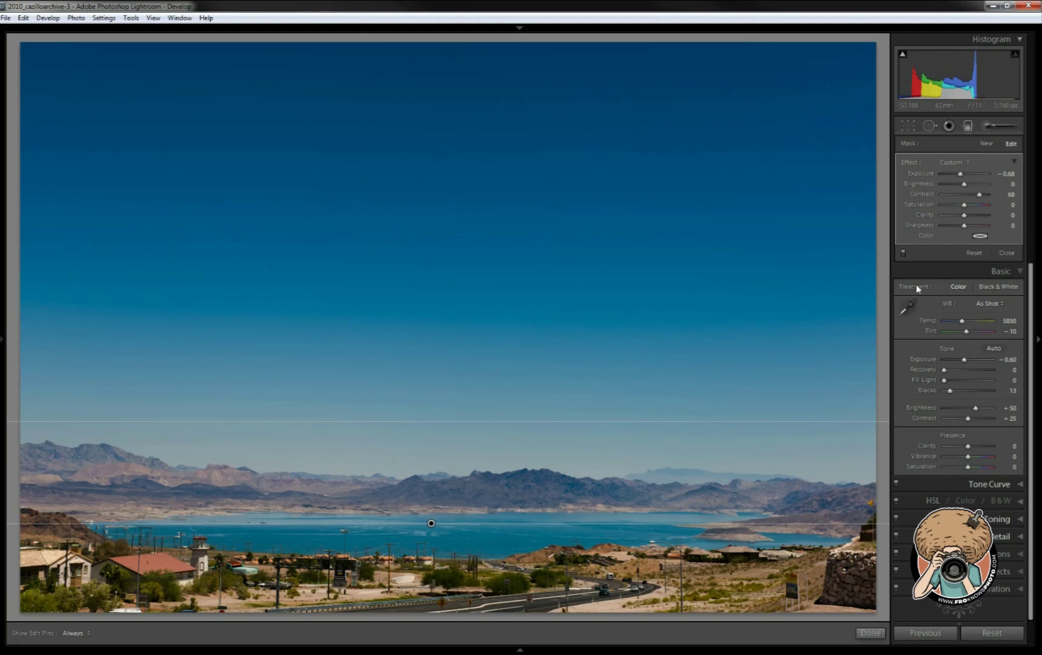
left_click(902, 252)
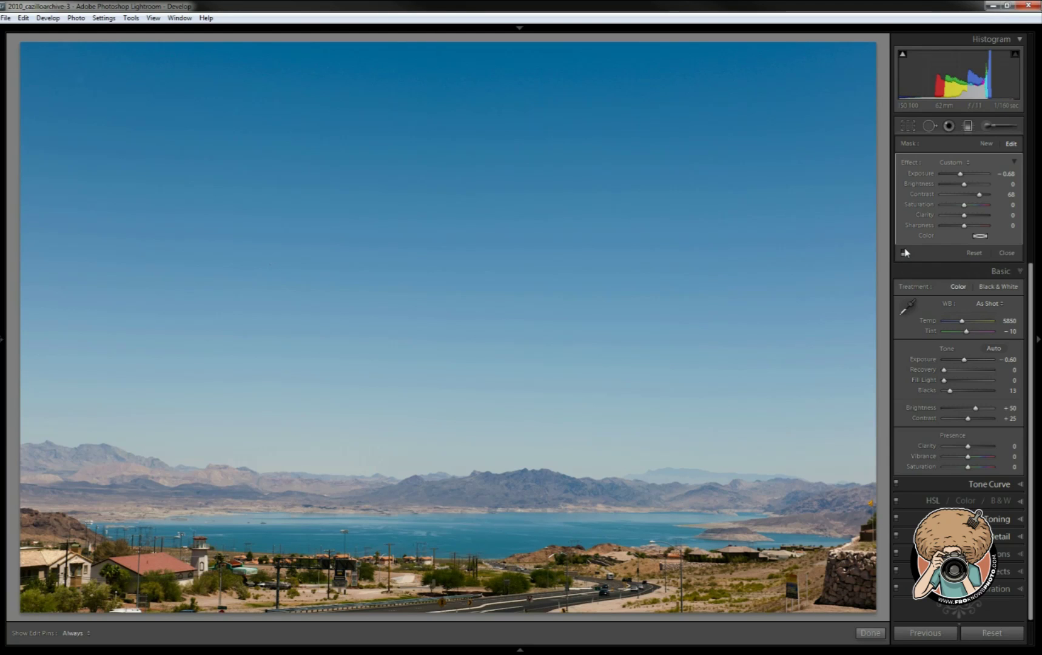
left_click(902, 252)
left_click(903, 252)
left_click(903, 252)
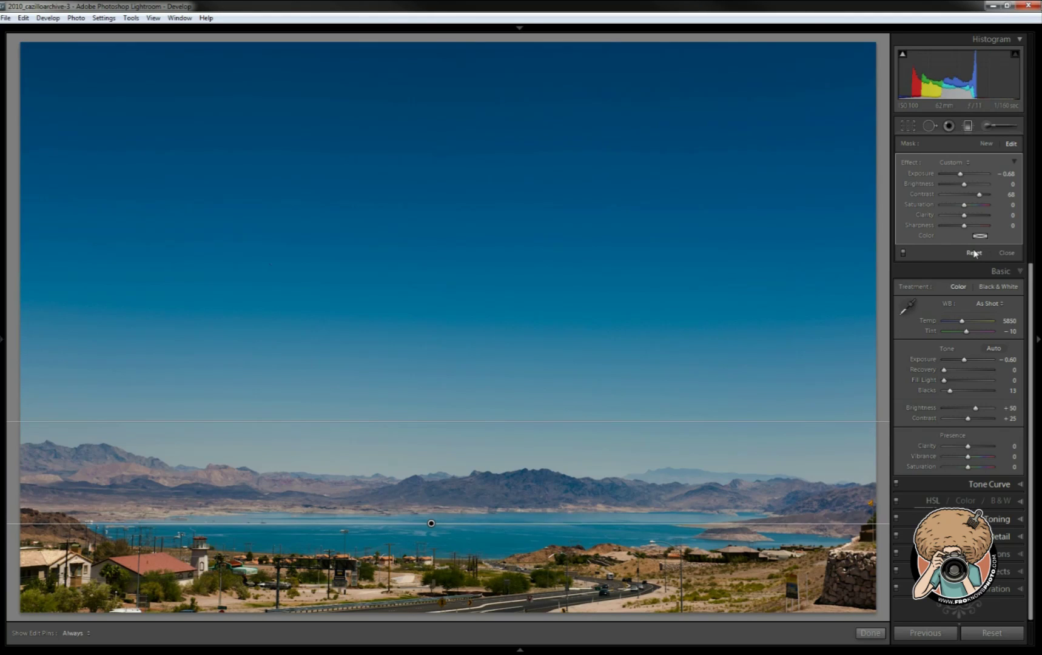
left_click(973, 252)
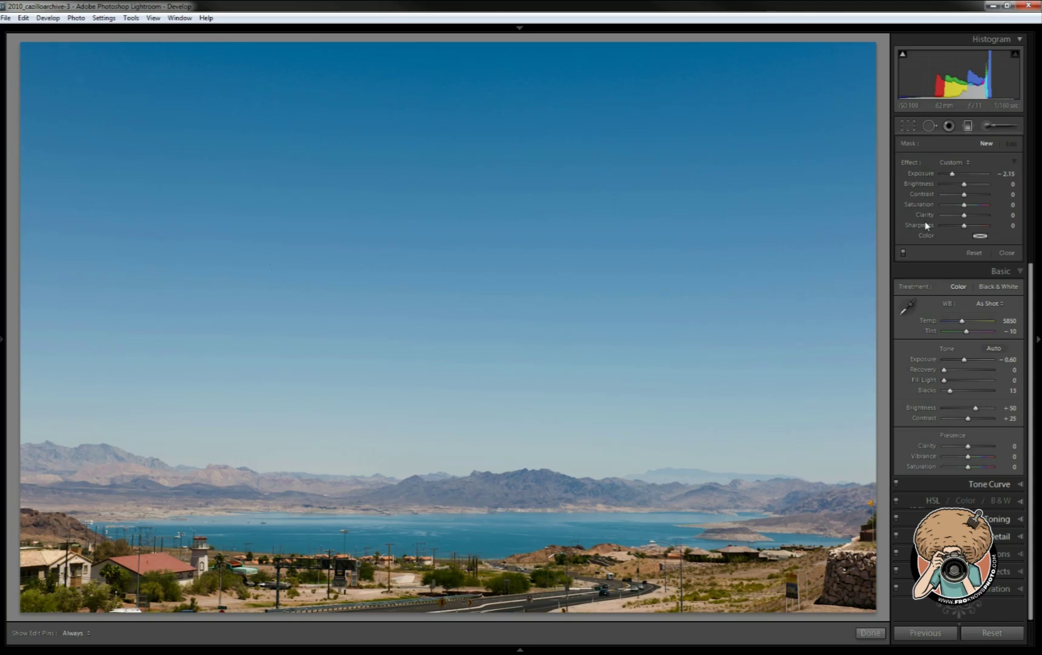
Lighten the graduated filter's Exposure slightly before drawing the new sky filter
left_click_drag(951, 173, 952, 174)
left_click(903, 253)
Draw a new graduated filter down over the sky, Shift-leveled just above the mountains
left_click_drag(448, 420, 449, 560)
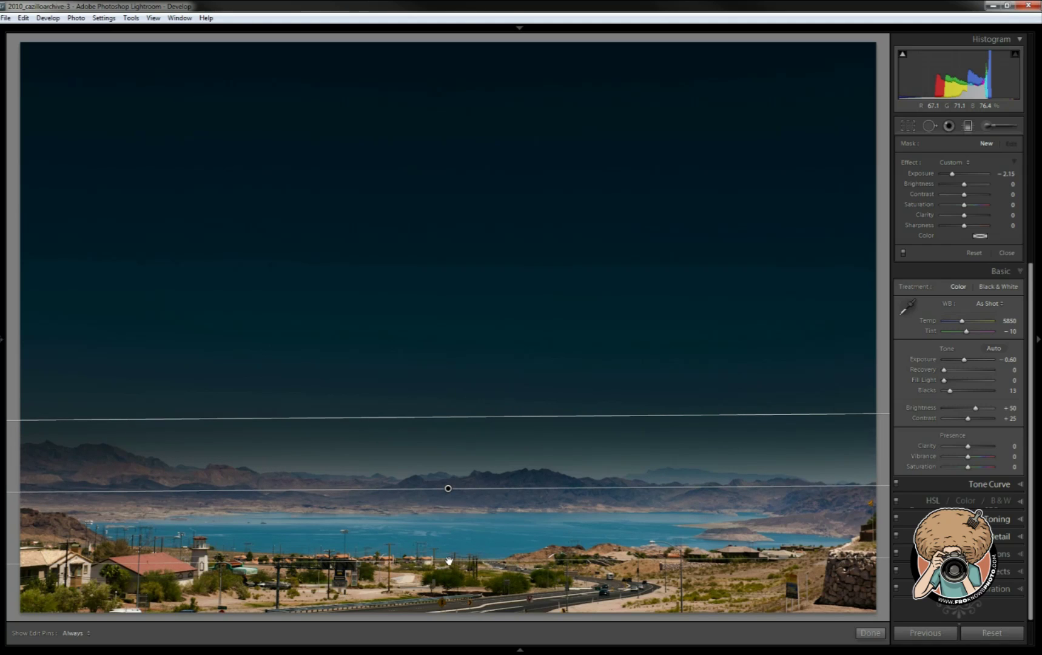
left_click_drag(449, 561, 446, 561)
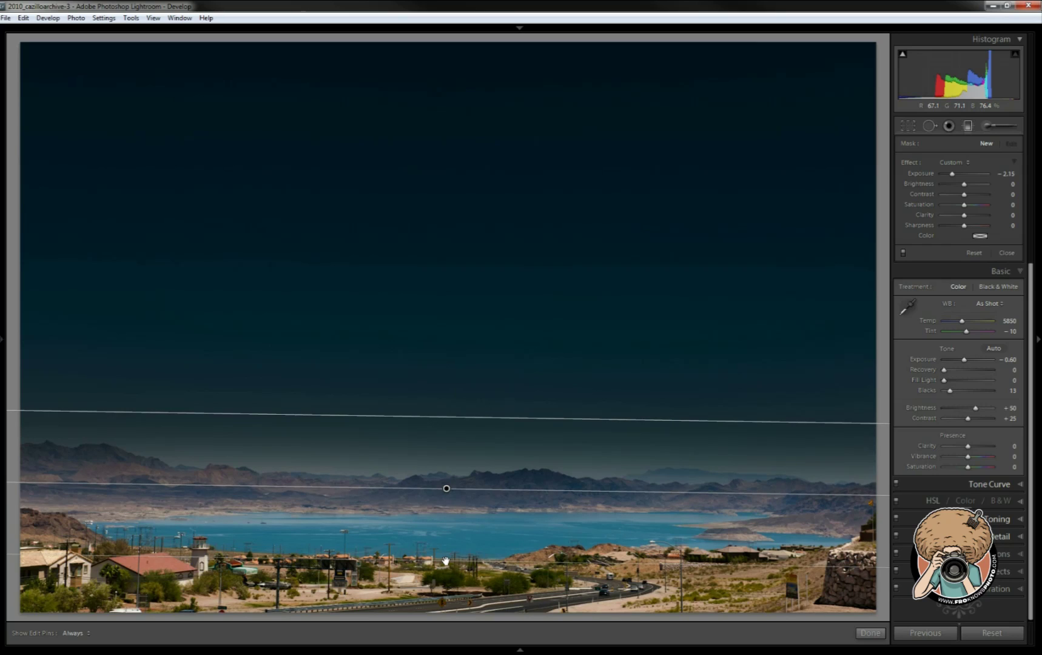
key("shift")
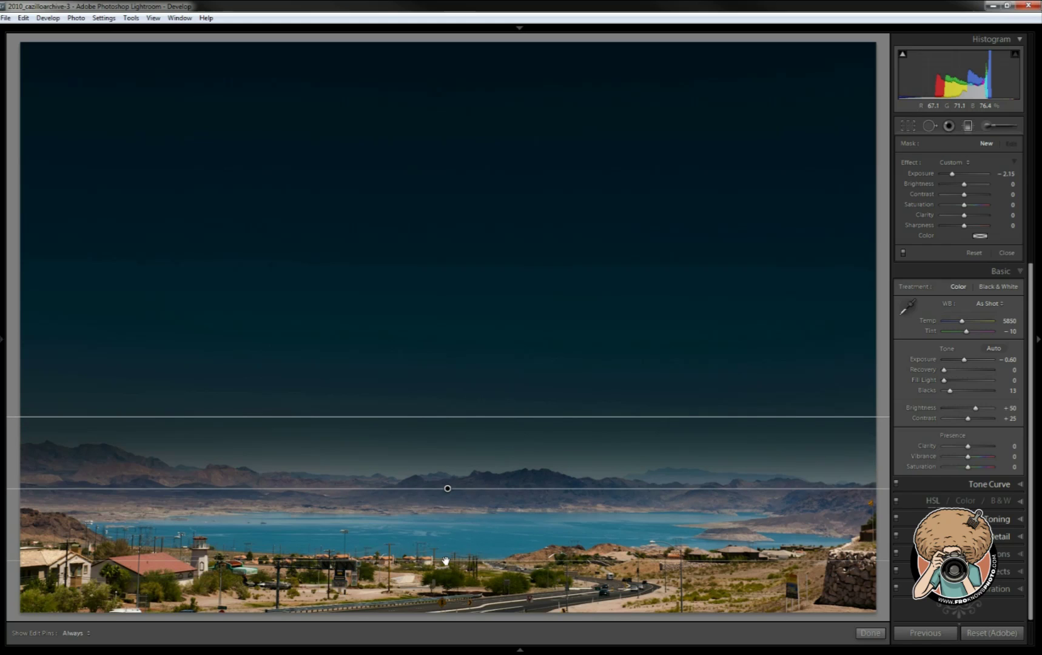
mouse_move(445, 561)
left_mouse_down()
mouse_move(538, 567)
mouse_move(464, 574)
mouse_move(435, 566)
mouse_move(450, 562)
mouse_move(417, 564)
mouse_move(318, 458)
left_mouse_up()
key("shift")
mouse_move(447, 414)
left_mouse_down()
mouse_move(448, 268)
mouse_move(500, 321)
mouse_move(519, 449)
mouse_move(423, 490)
mouse_move(421, 556)
left_mouse_up()
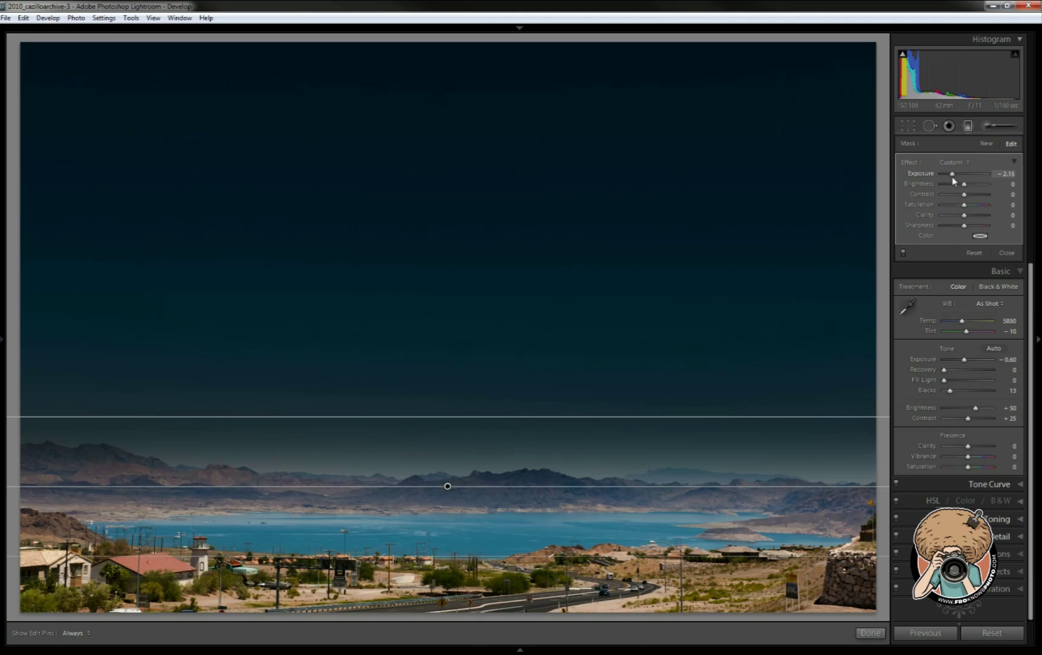
Ease the sky filter's Exposure to about -1.17 and close the Graduated Filter panel
left_click_drag(954, 177, 956, 177)
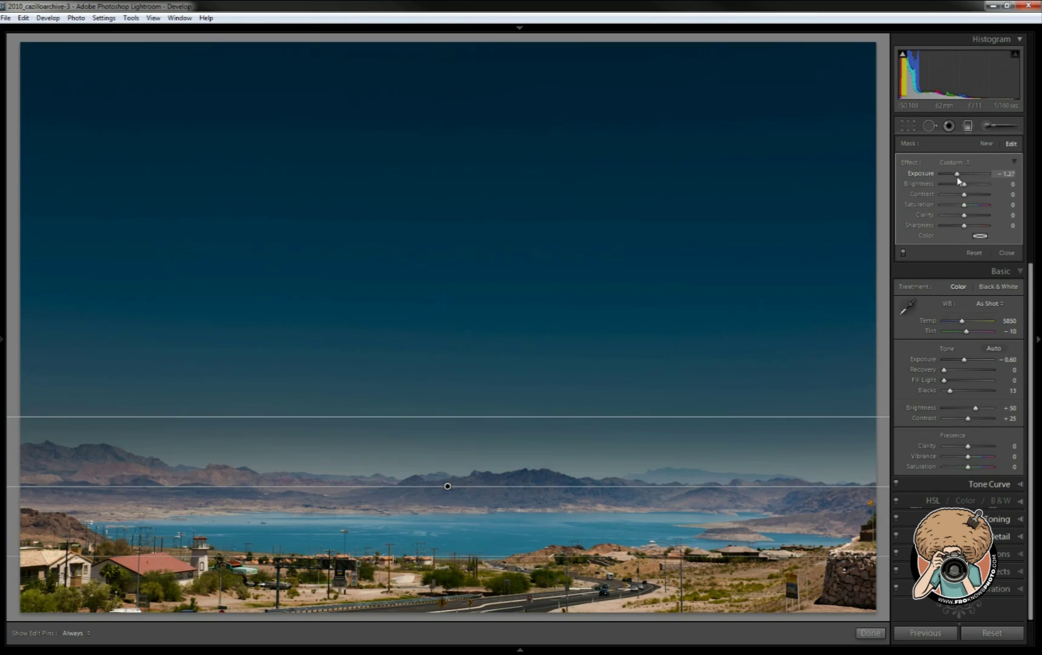
left_click_drag(957, 177, 959, 176)
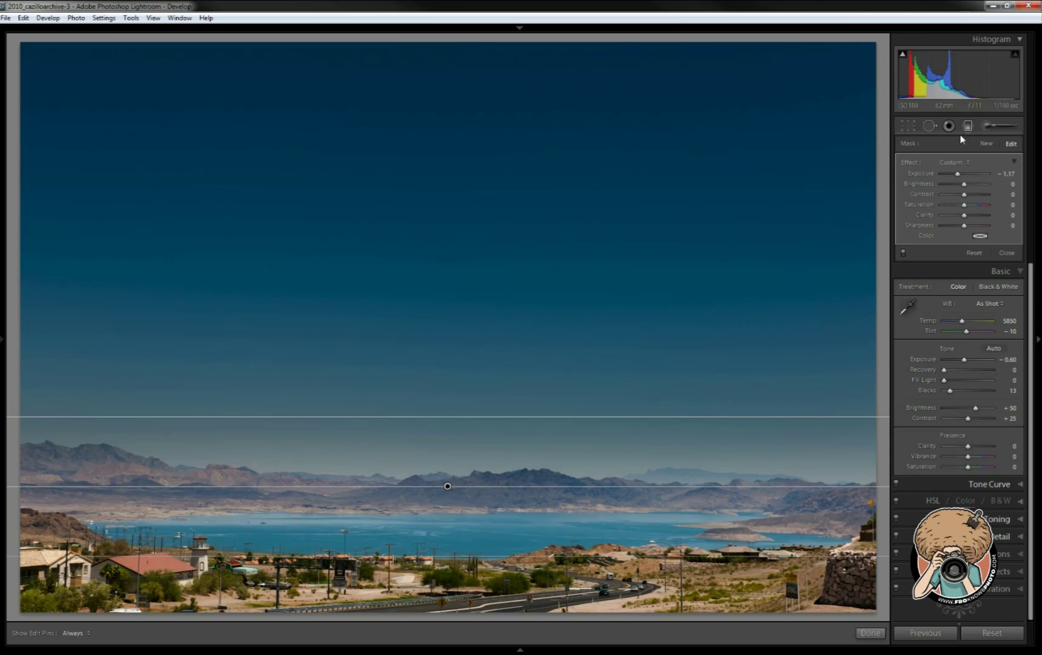
left_click(1014, 252)
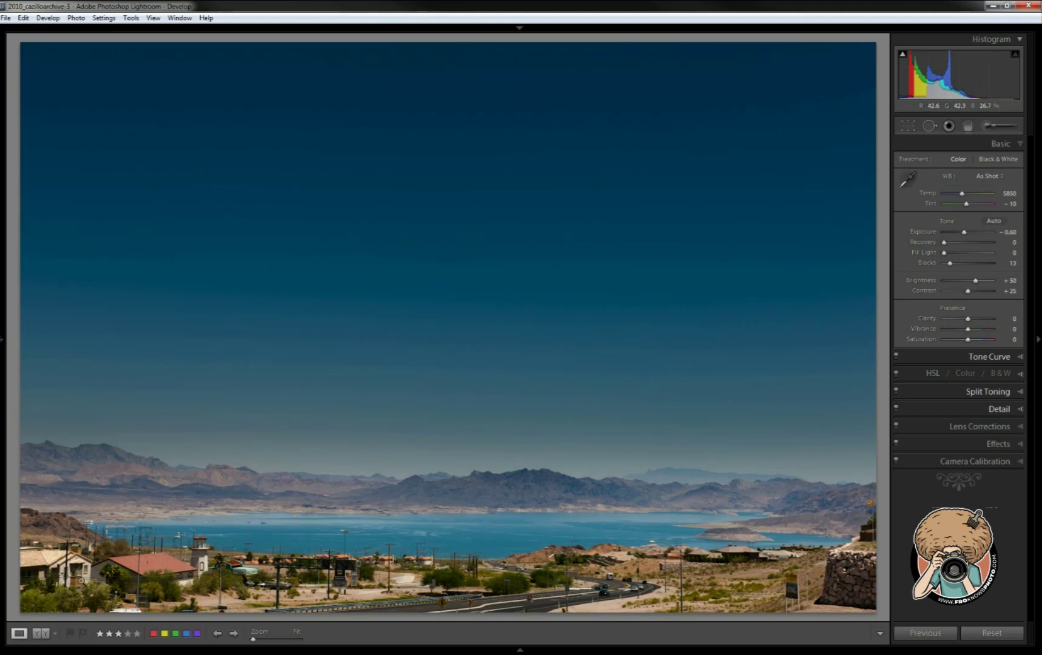
Advance to the red-rock desert photo
left_click(232, 634)
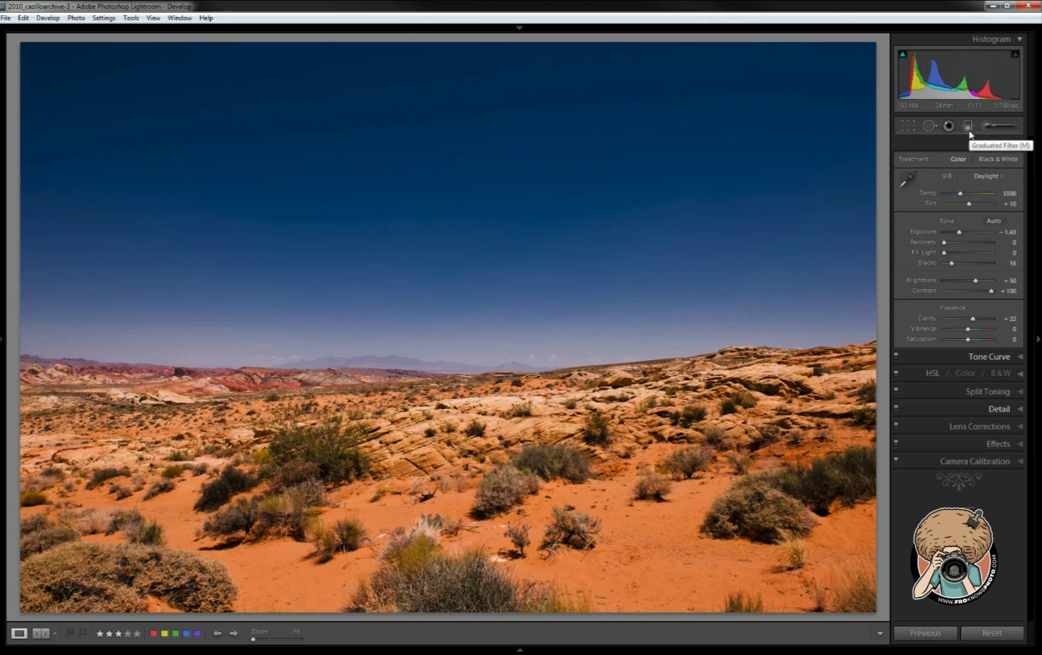
Draw a level graduated filter across the desert horizon and ease its Exposure to -0.29
left_click(967, 124)
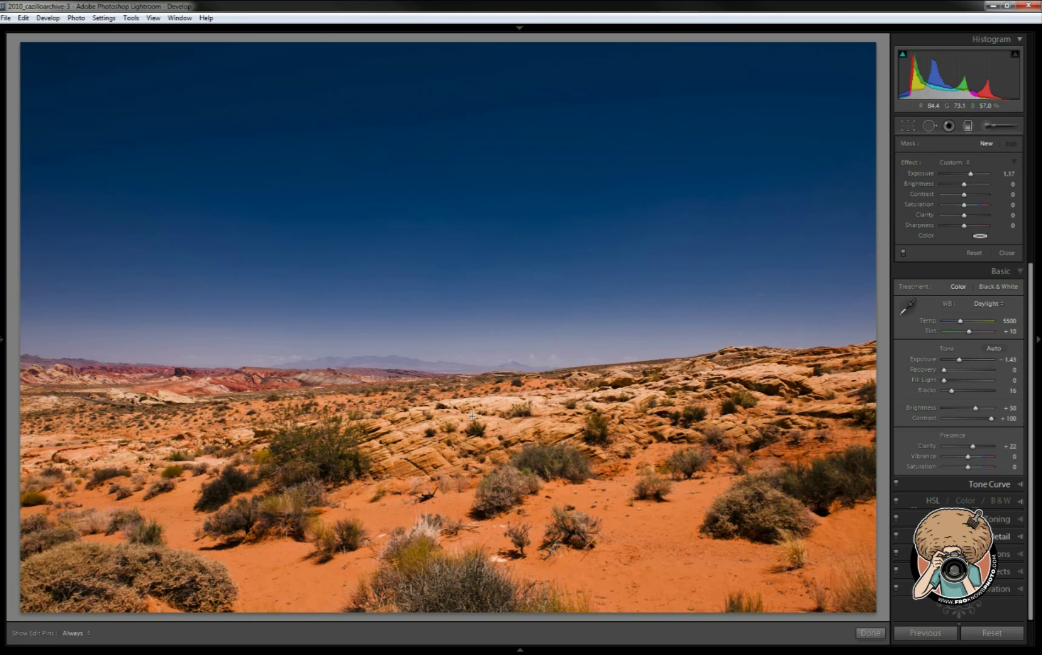
left_click_drag(473, 405, 475, 332)
key("shift")
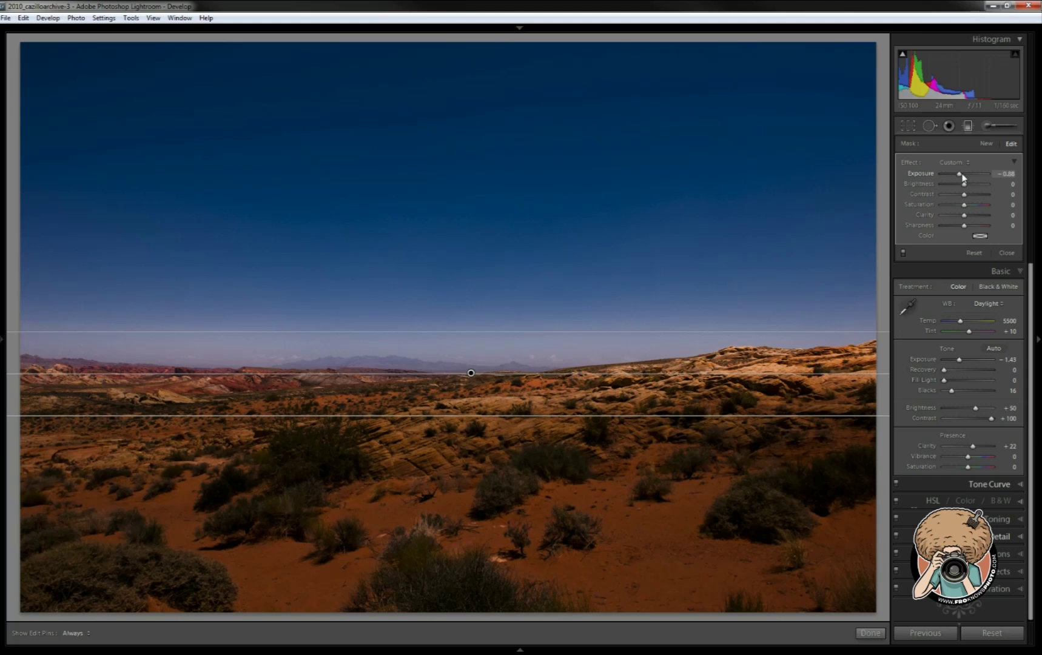
left_click_drag(962, 174, 964, 174)
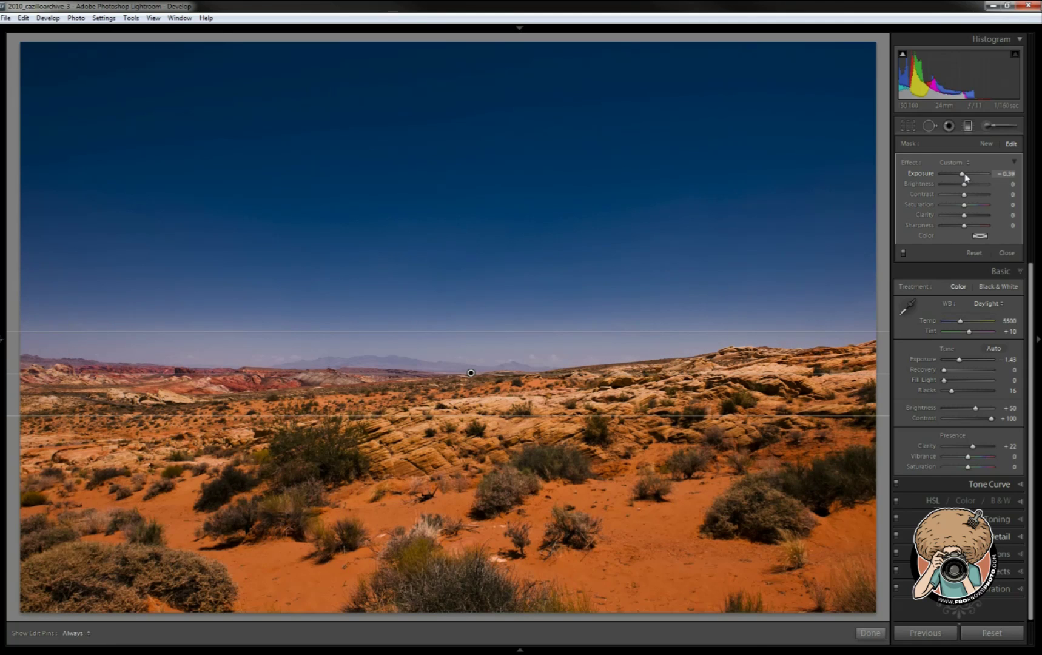
left_click_drag(966, 177, 967, 177)
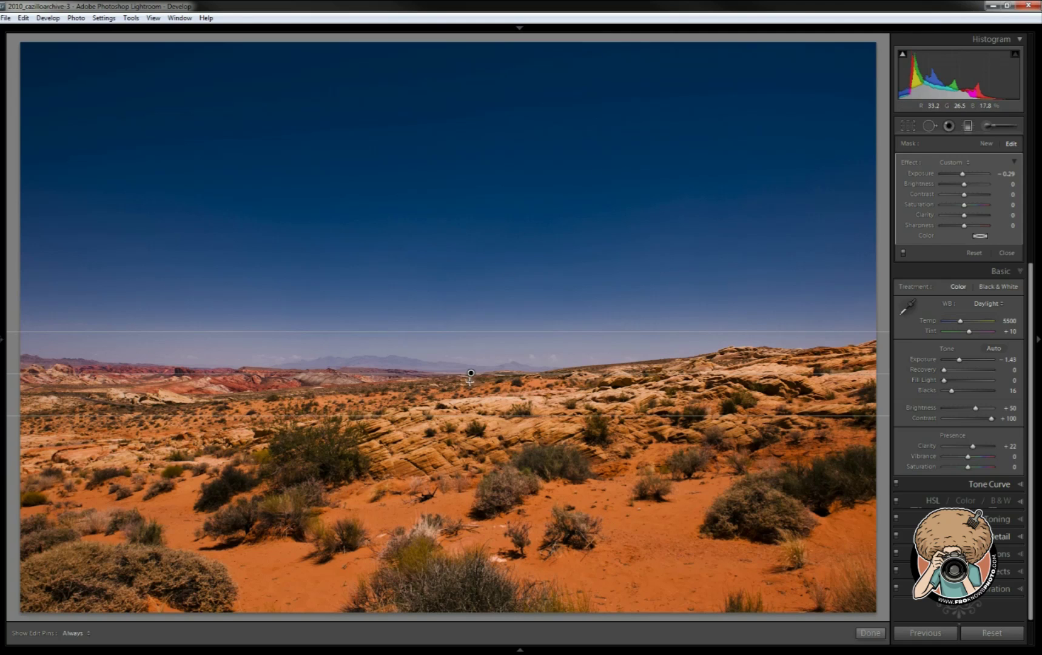
Nudge the desert filter up and back onto the horizon, then close the Graduated Filter tool
left_click_drag(472, 373, 471, 356)
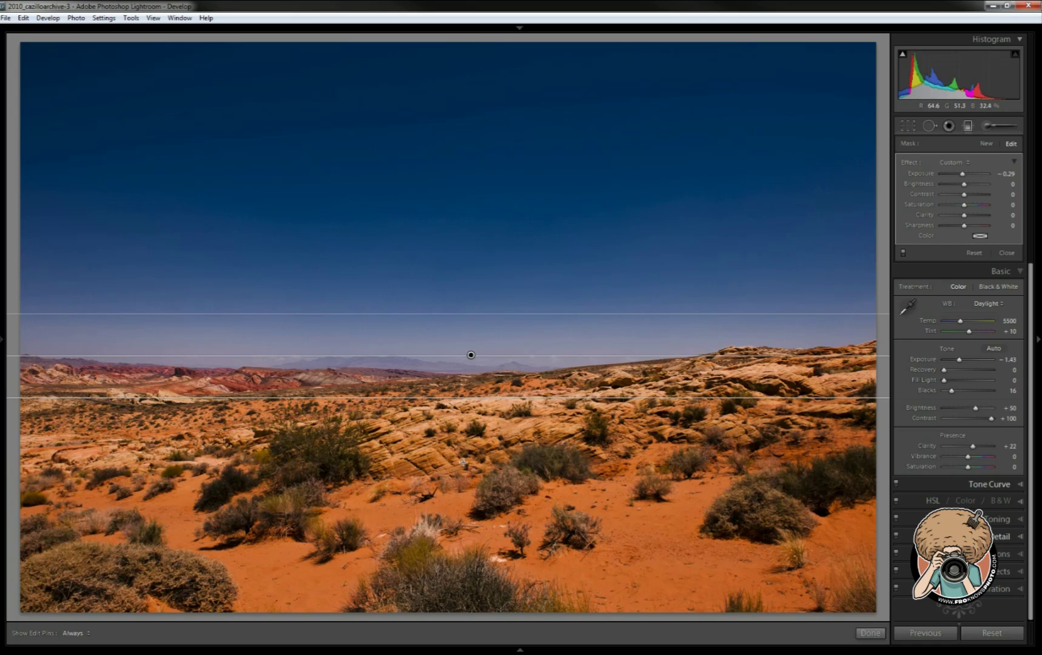
key("shift")
mouse_move(468, 368)
left_mouse_down()
mouse_move(467, 465)
mouse_move(476, 362)
left_mouse_up()
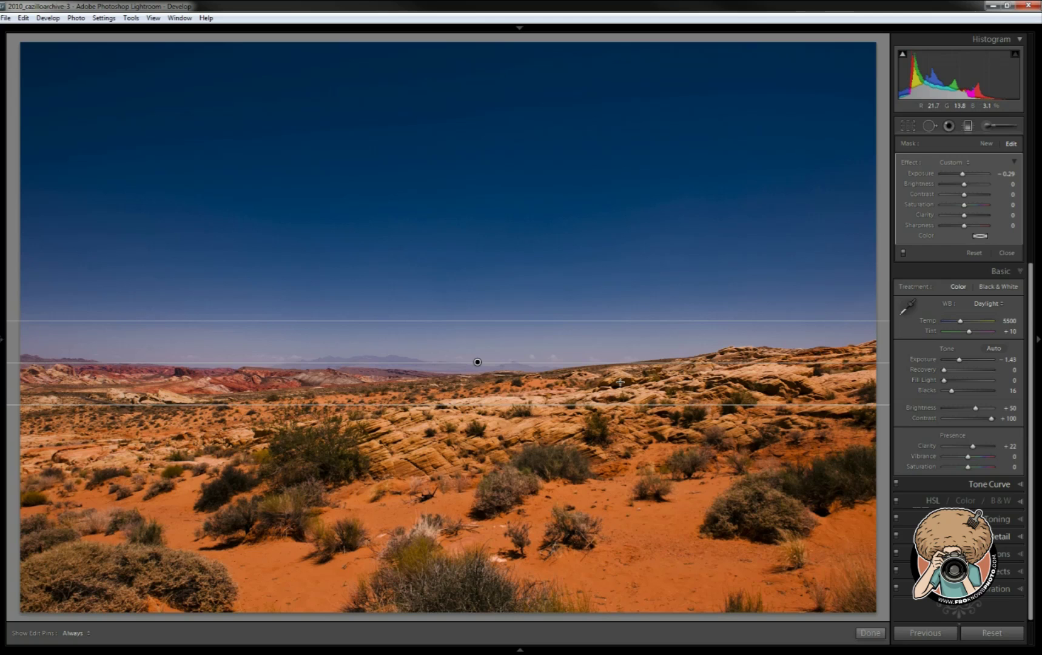
key("m")
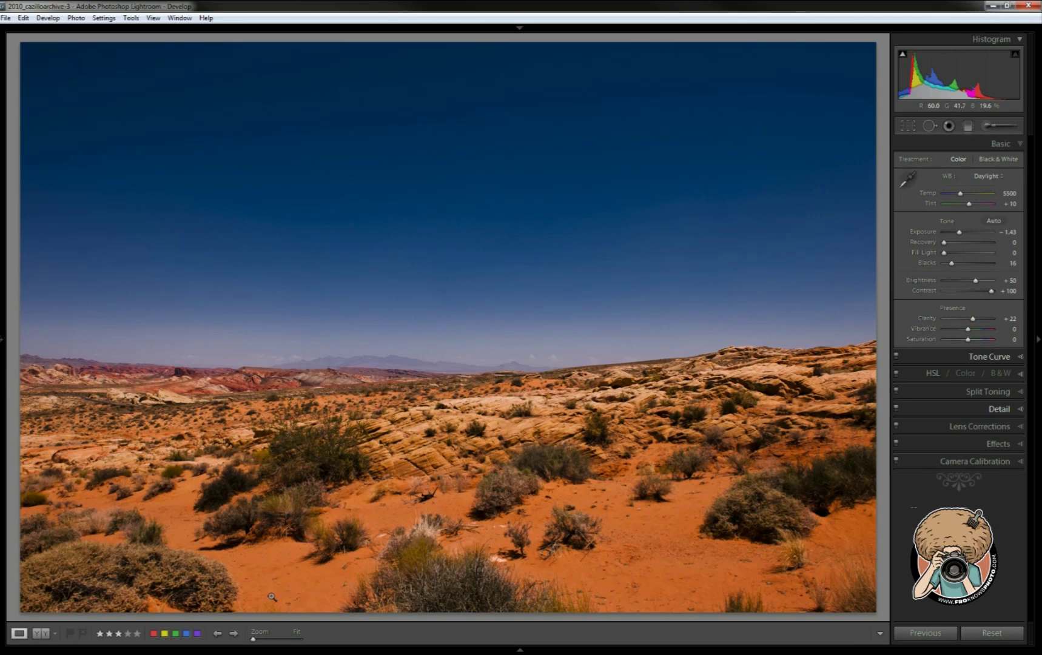
Move to the next rocky landscape photo and draw a graduated filter across the top sky band
left_click(233, 633)
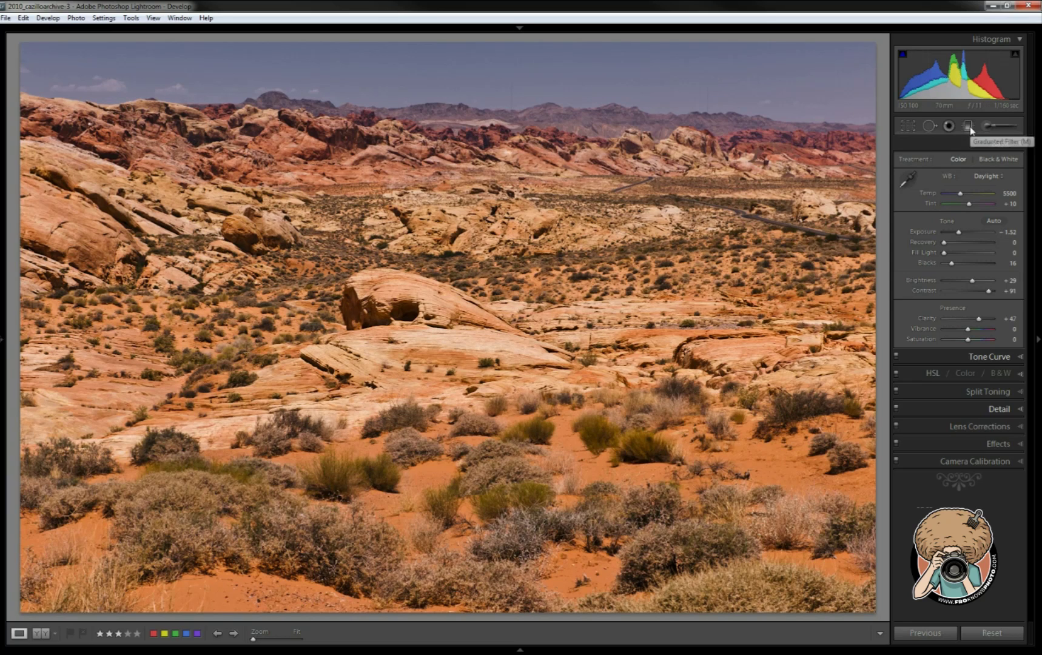
left_click(968, 126)
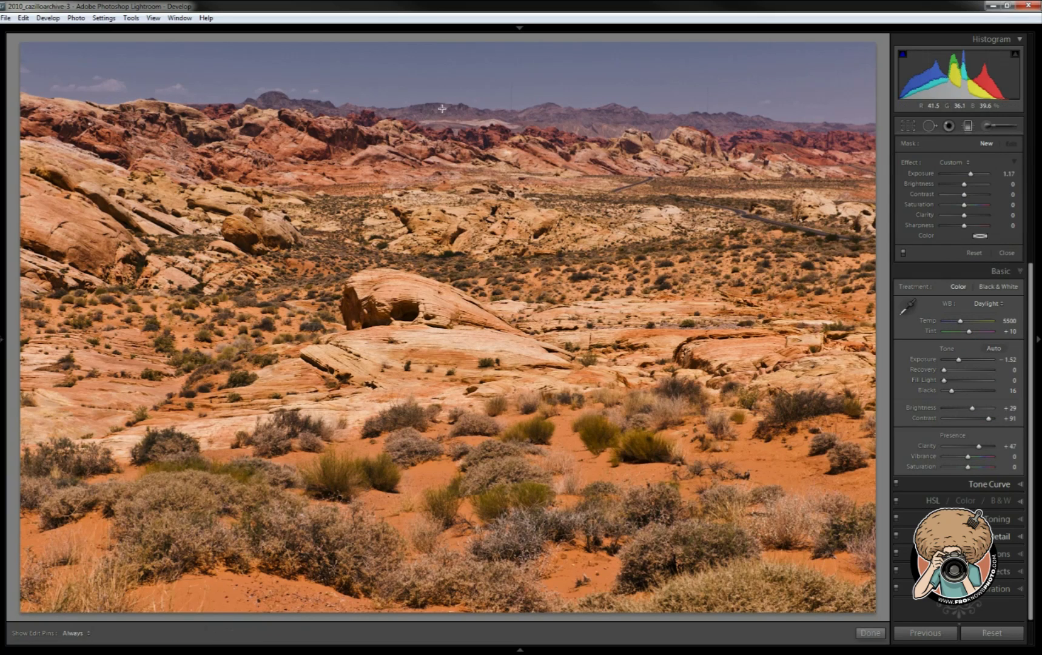
left_click_drag(446, 94, 446, 139)
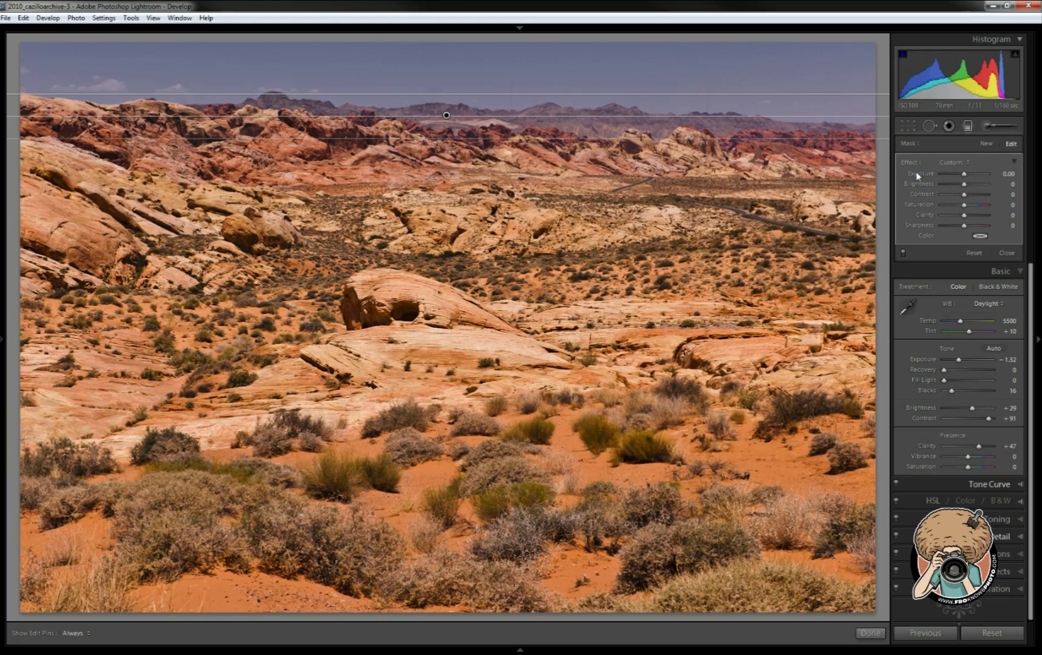
Try magenta, blue, green, muted orange and strong red tints on the sky filter
left_click(980, 237)
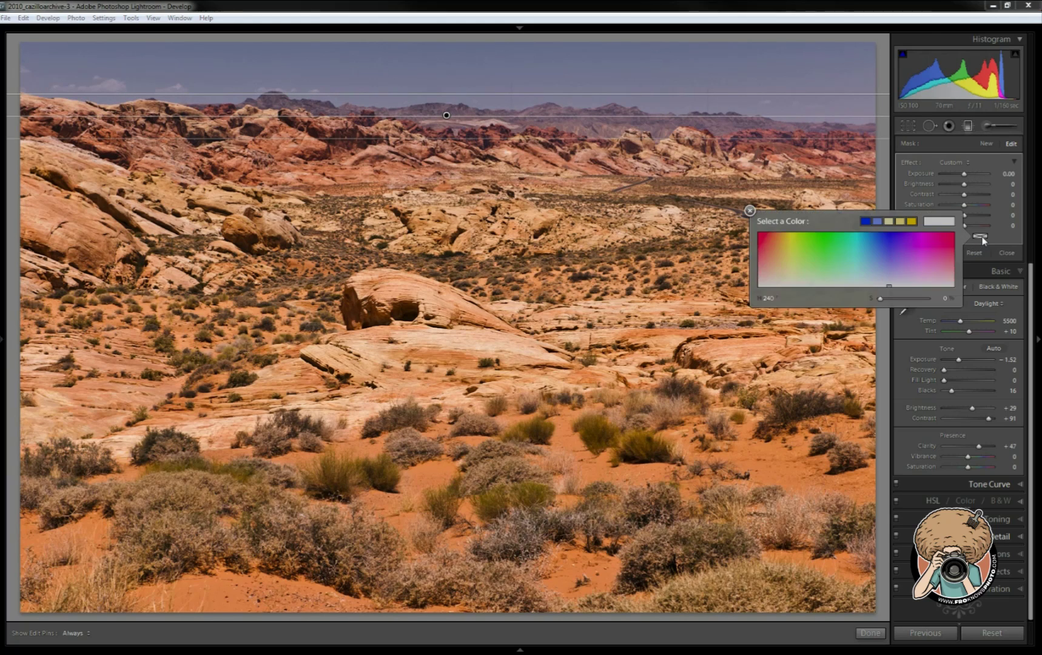
left_click(944, 241)
mouse_move(906, 251)
left_mouse_down()
mouse_move(883, 248)
mouse_move(904, 245)
left_mouse_up()
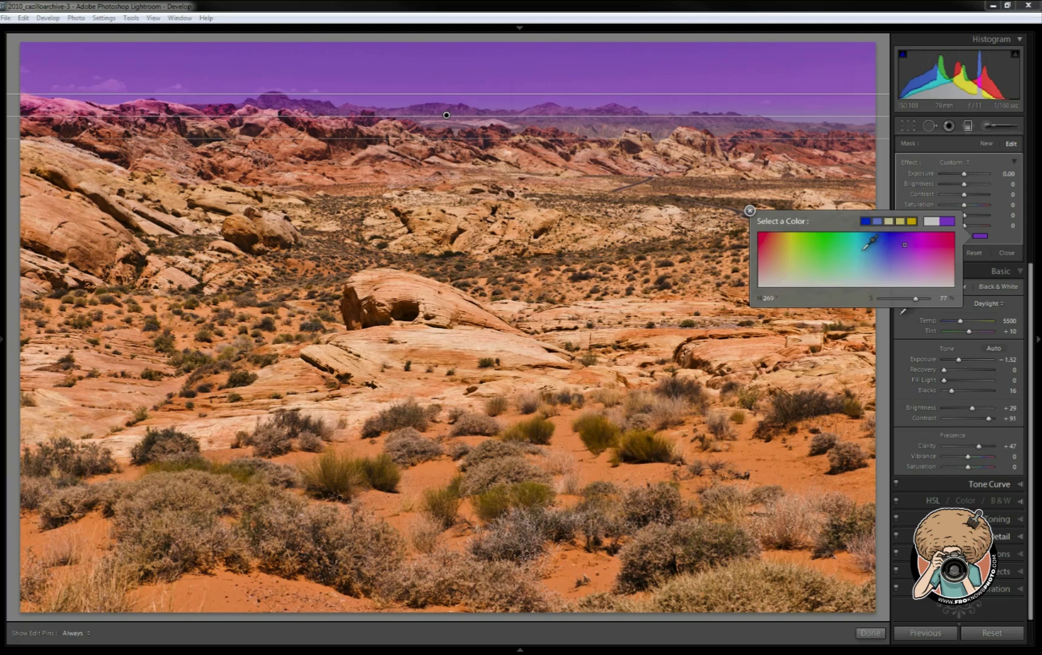
left_click(831, 251)
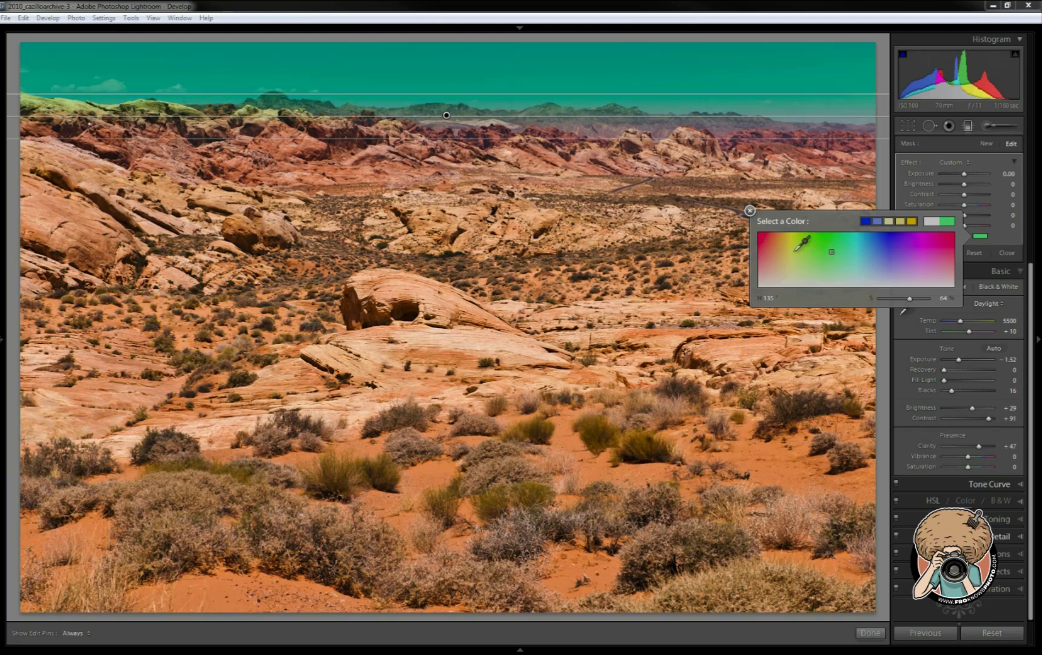
left_click(796, 253)
left_click(773, 271)
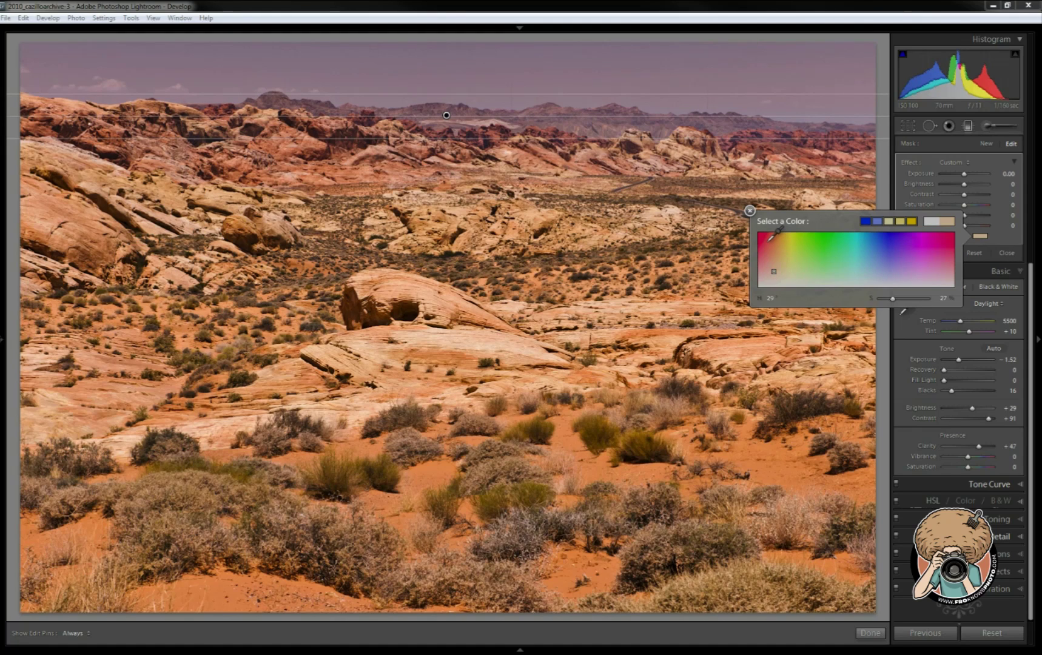
left_click(767, 240)
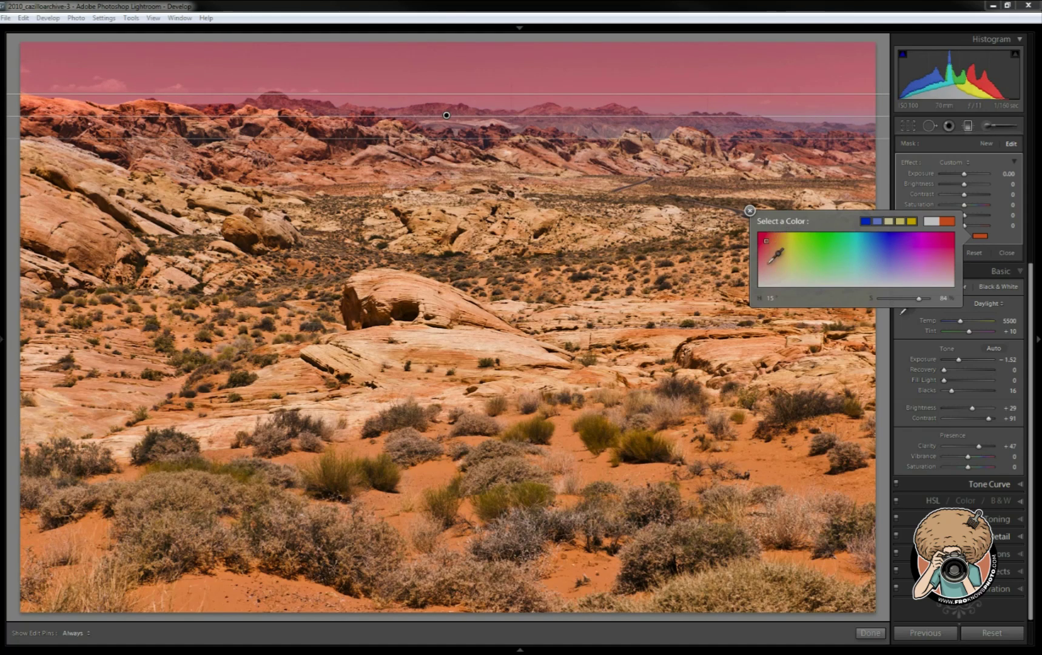
Try pale red, purple, pale green, blue and yellow tints, settling on green
left_click(765, 270)
left_click_drag(765, 270, 763, 276)
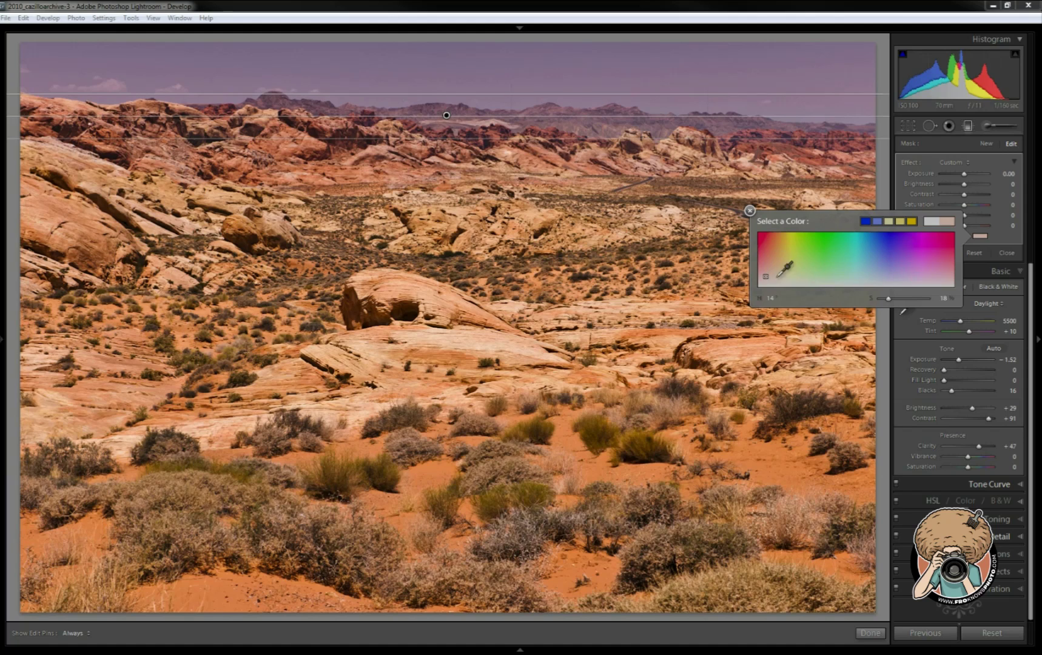
left_click(797, 278)
left_click_drag(859, 249, 888, 238)
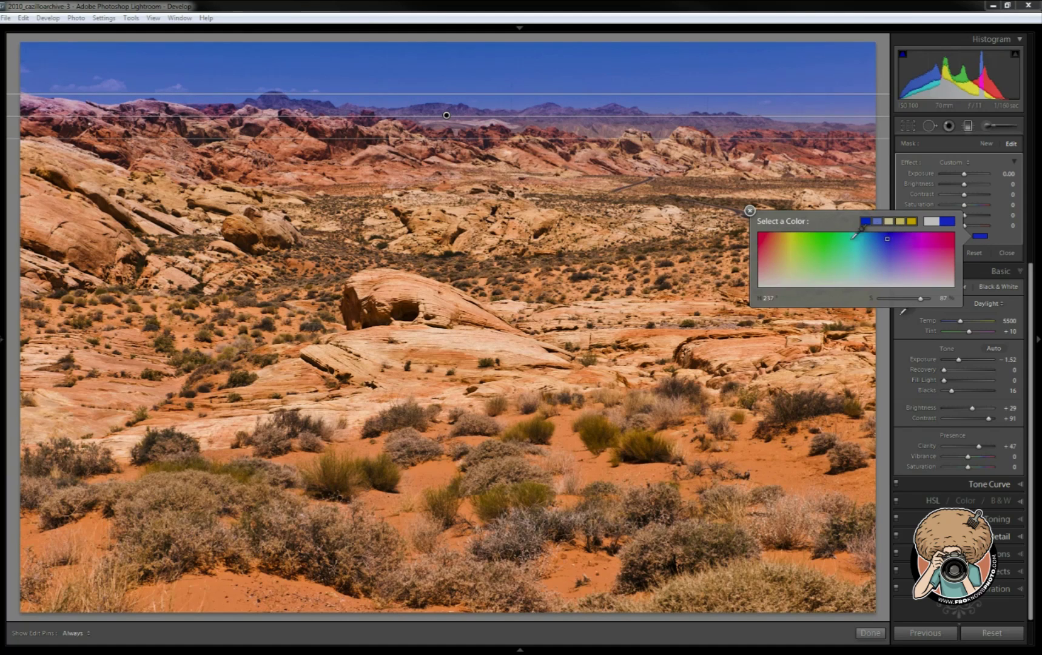
left_click(784, 240)
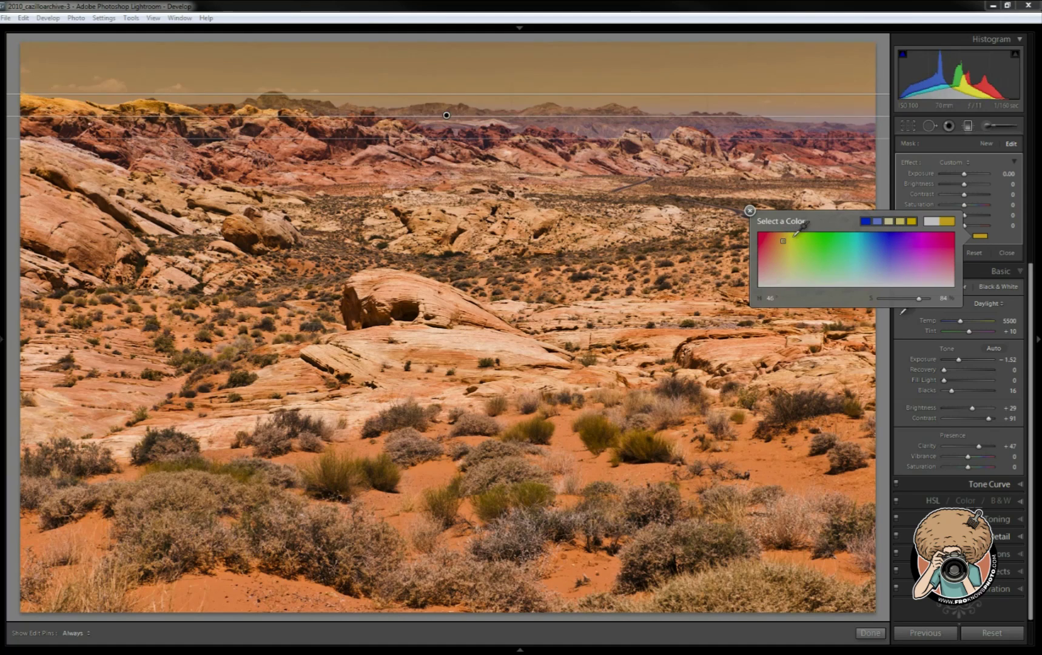
left_click_drag(792, 235, 820, 238)
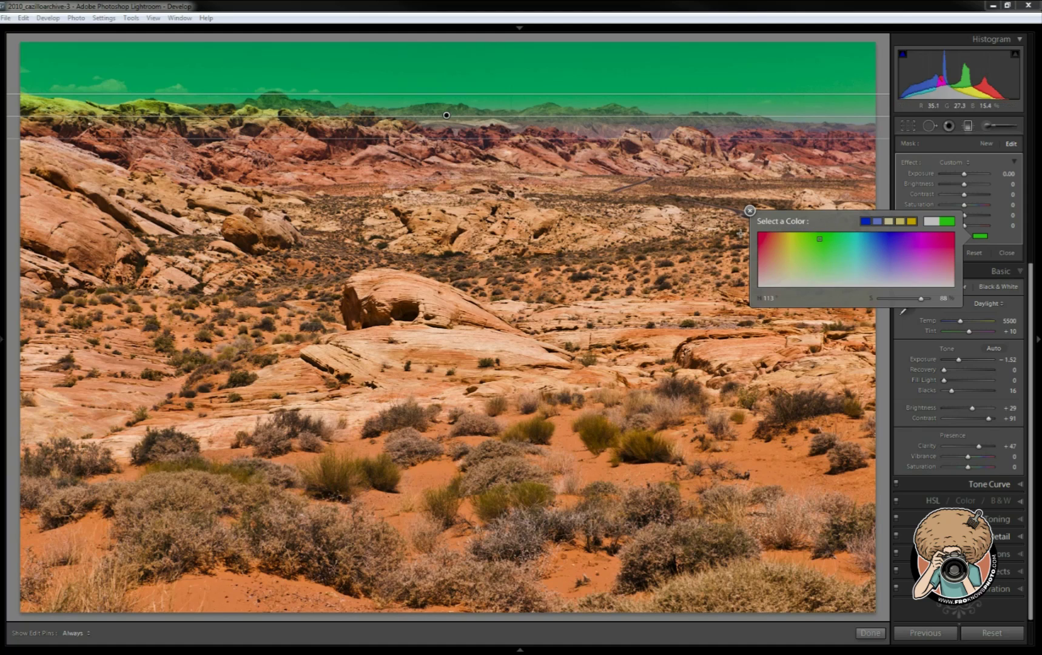
left_click(749, 211)
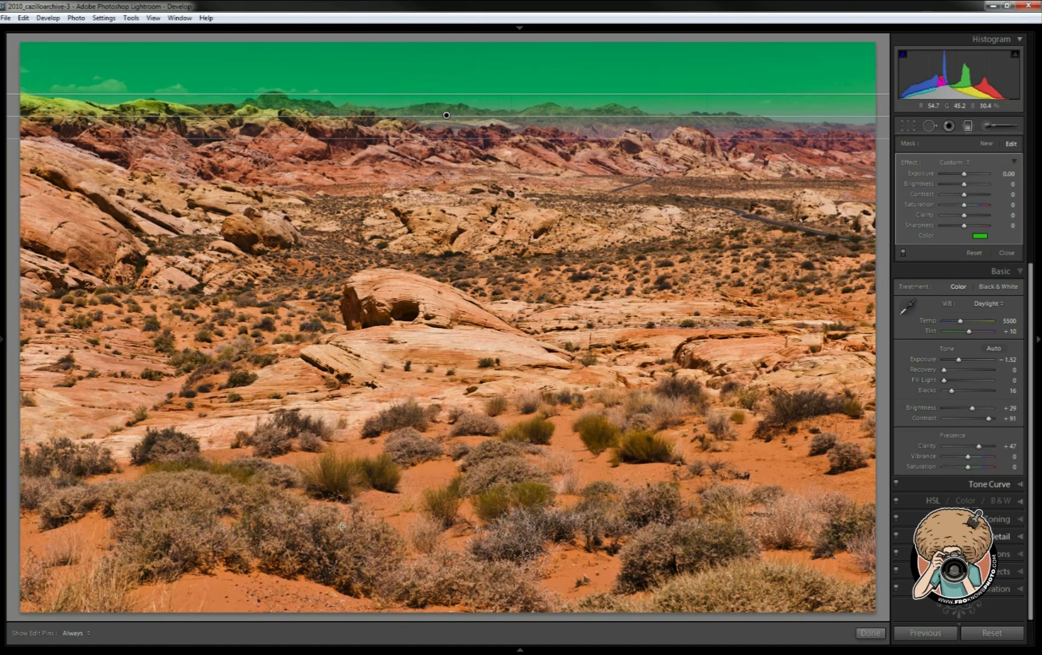
Exit the current filter, move to the farm field photo, and draw a graduated filter from sky to horizon
key("m")
left_click(234, 633)
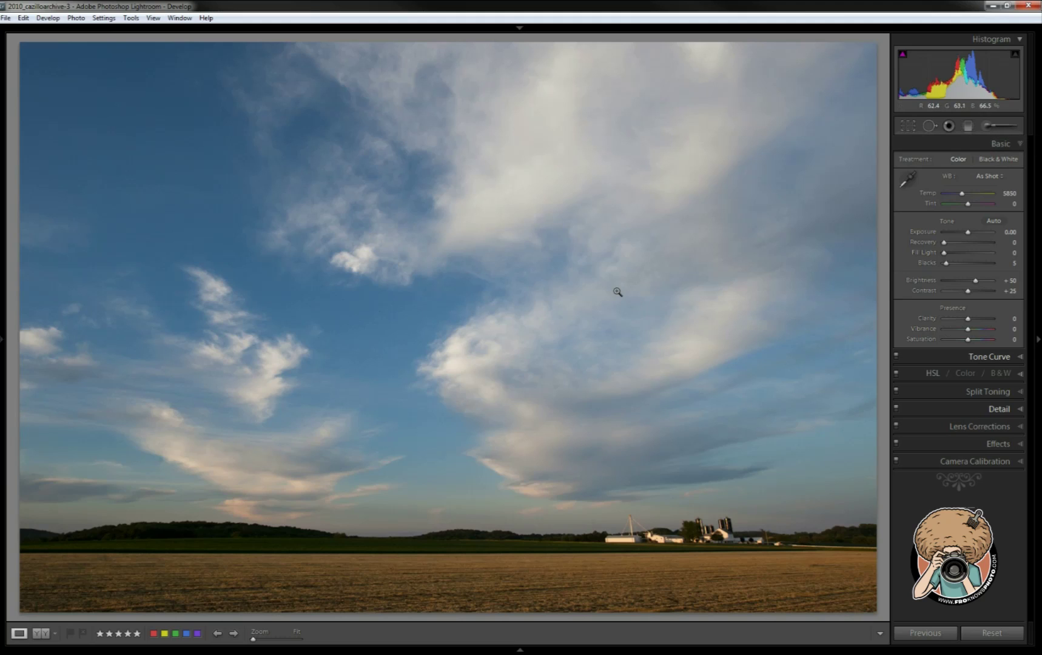
left_click(968, 127)
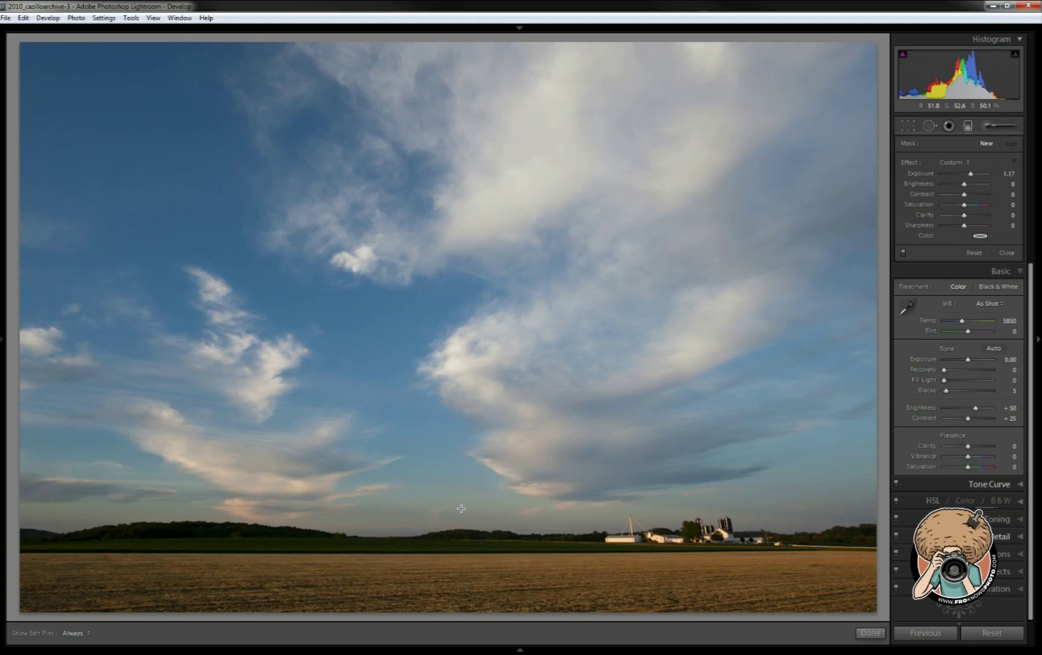
left_click_drag(461, 508, 460, 548)
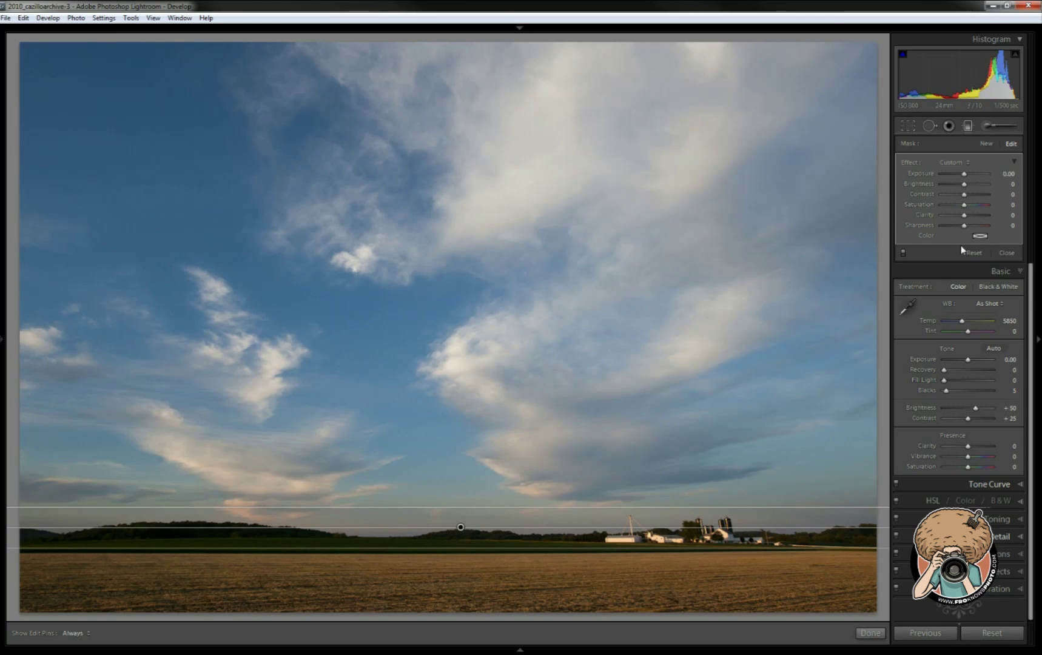
Try pink tints, then settle the sky filter on a saturated blue-purple (about H 250, S 93)
left_click(980, 235)
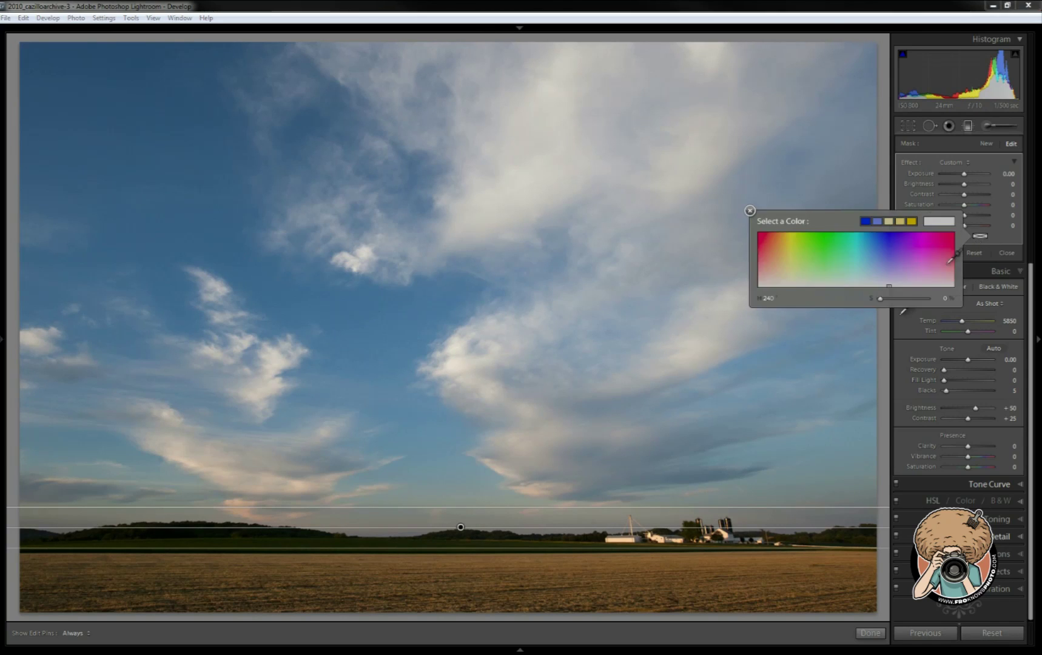
left_click(937, 282)
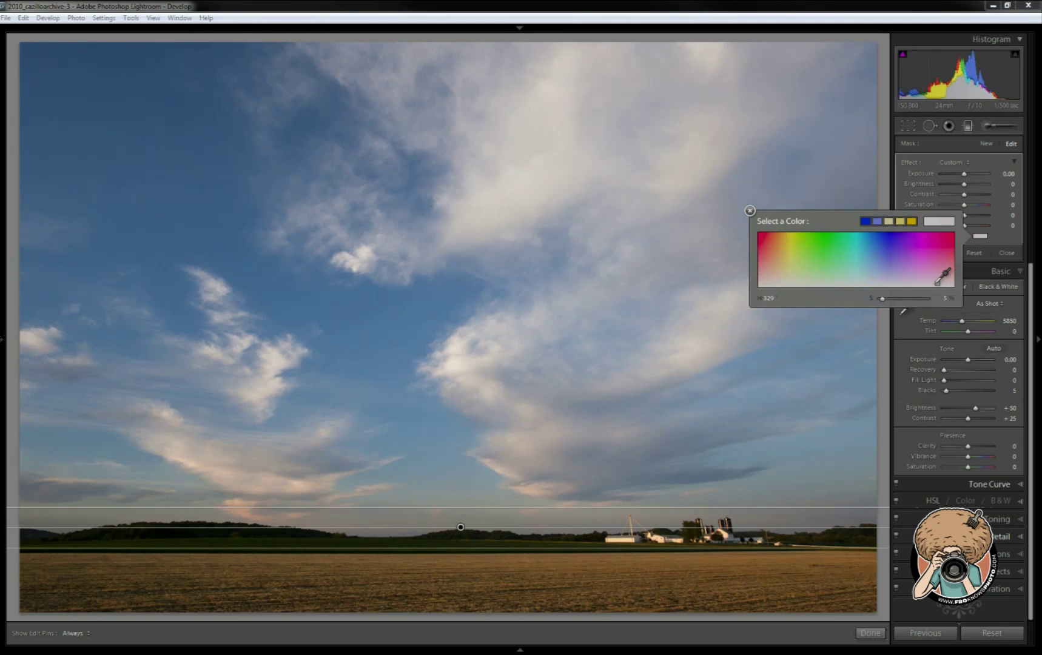
left_click_drag(926, 284, 776, 276)
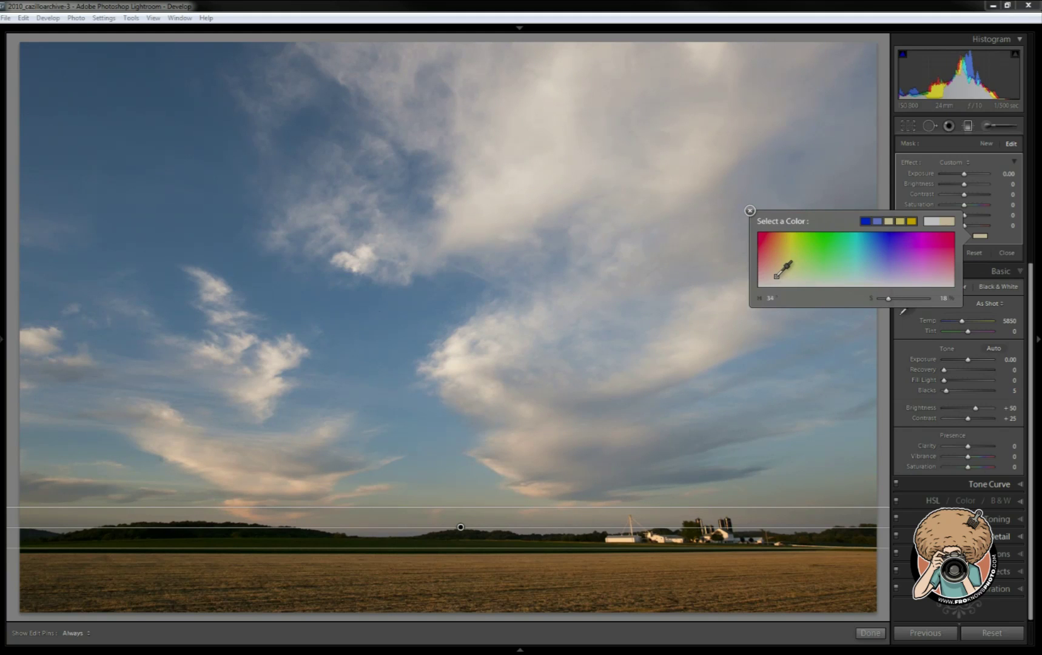
left_click(888, 277)
left_click_drag(895, 271, 889, 255)
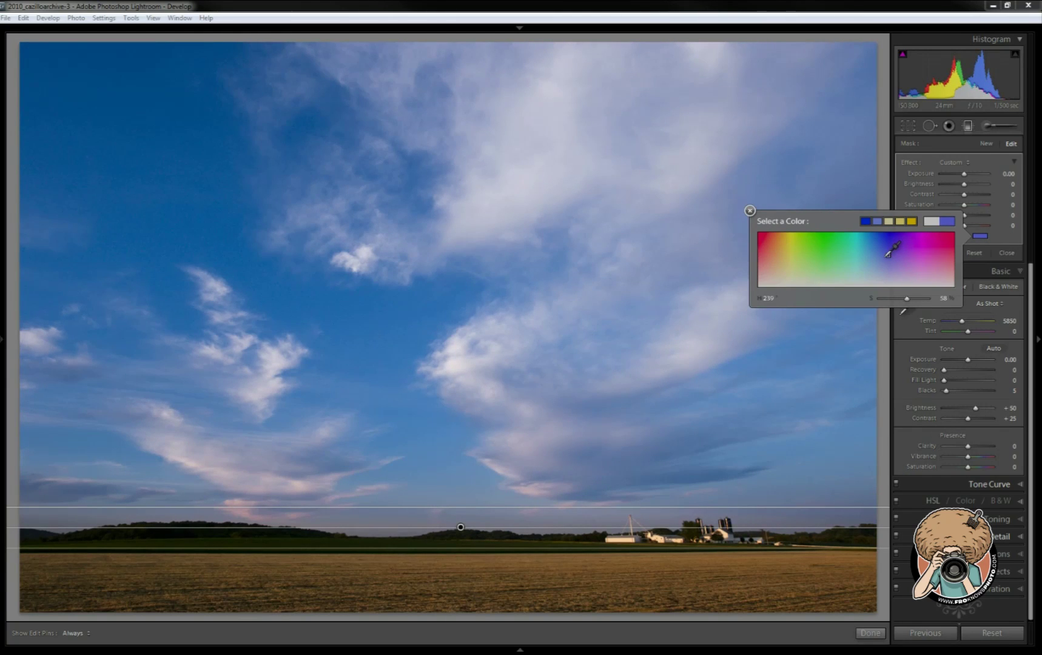
left_click_drag(887, 254, 878, 259)
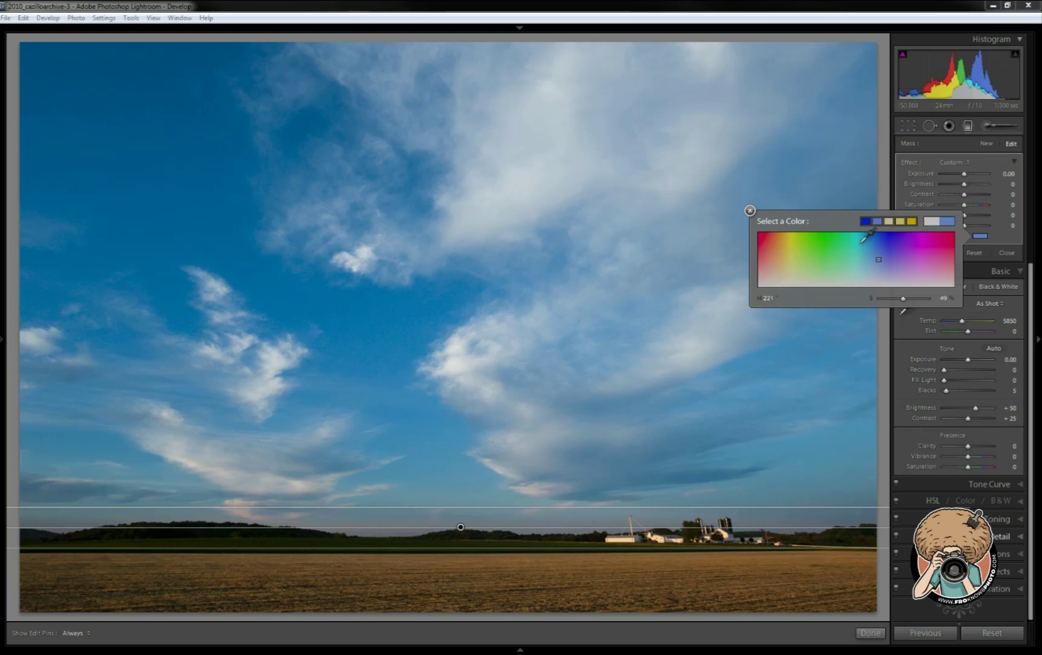
left_click(881, 243)
left_click_drag(882, 243, 895, 239)
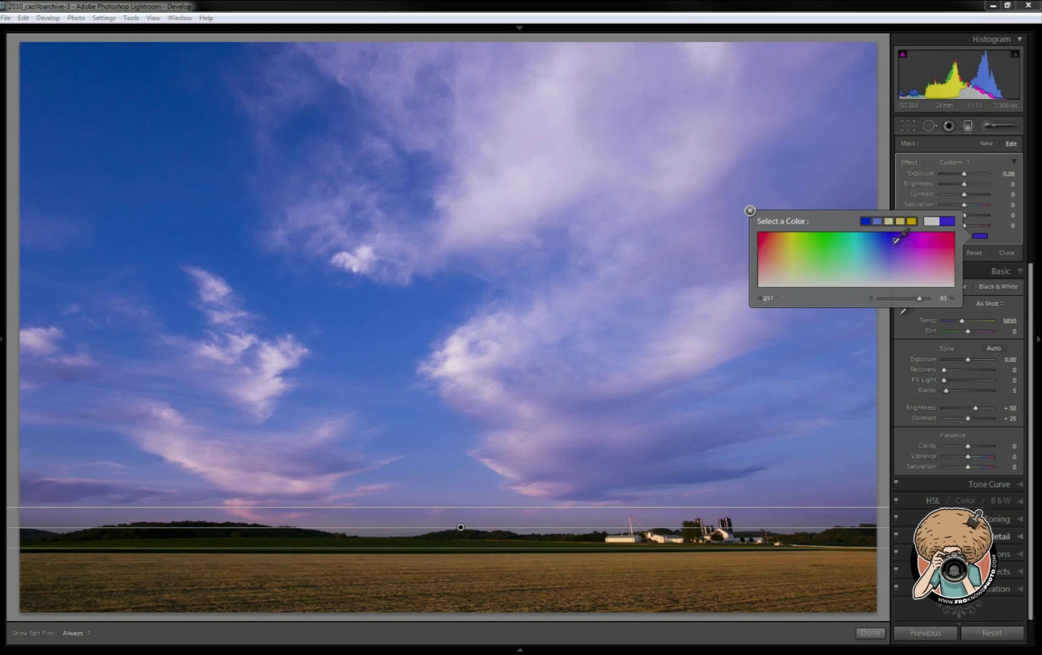
left_click_drag(896, 240, 892, 245)
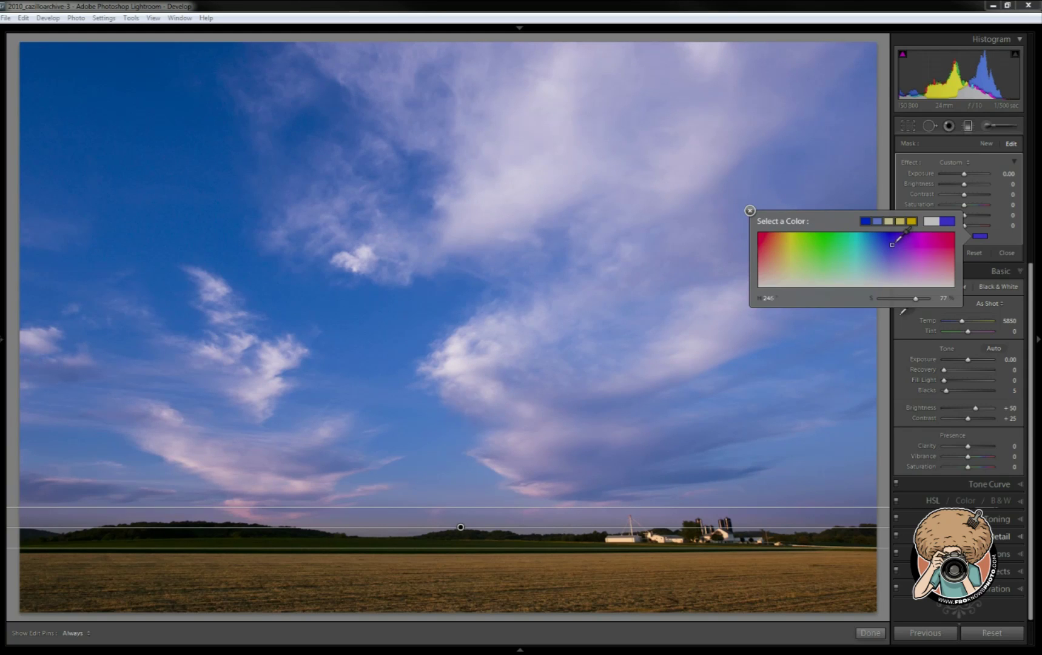
left_click_drag(896, 240, 896, 234)
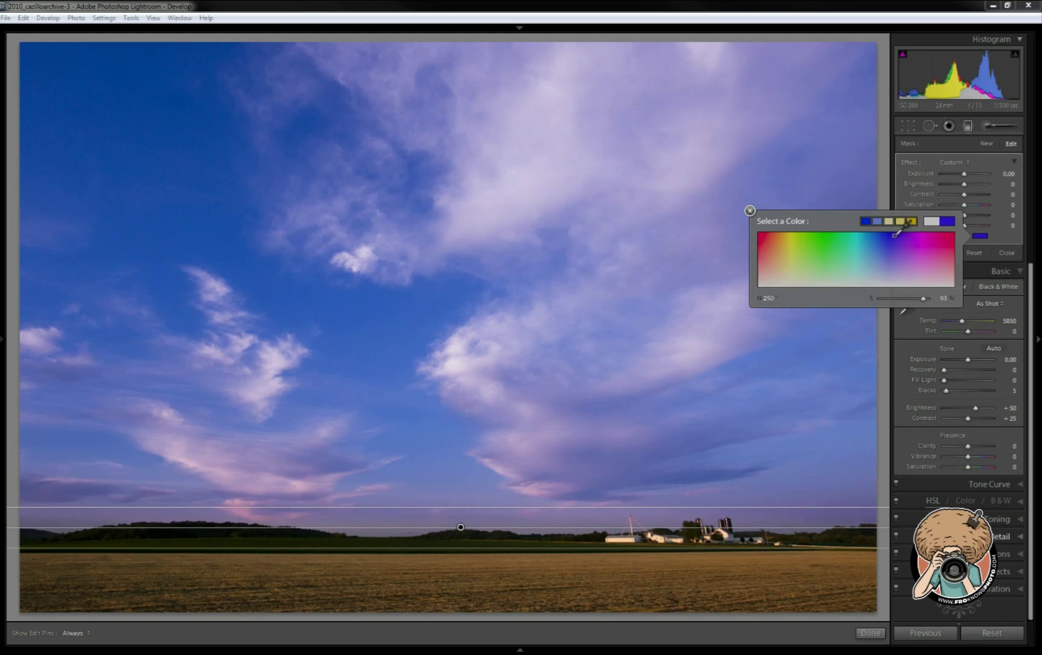
left_click(963, 229)
Nudge then reset the filter's Sharpness, and set Saturation to -7
left_click_drag(964, 230, 963, 231)
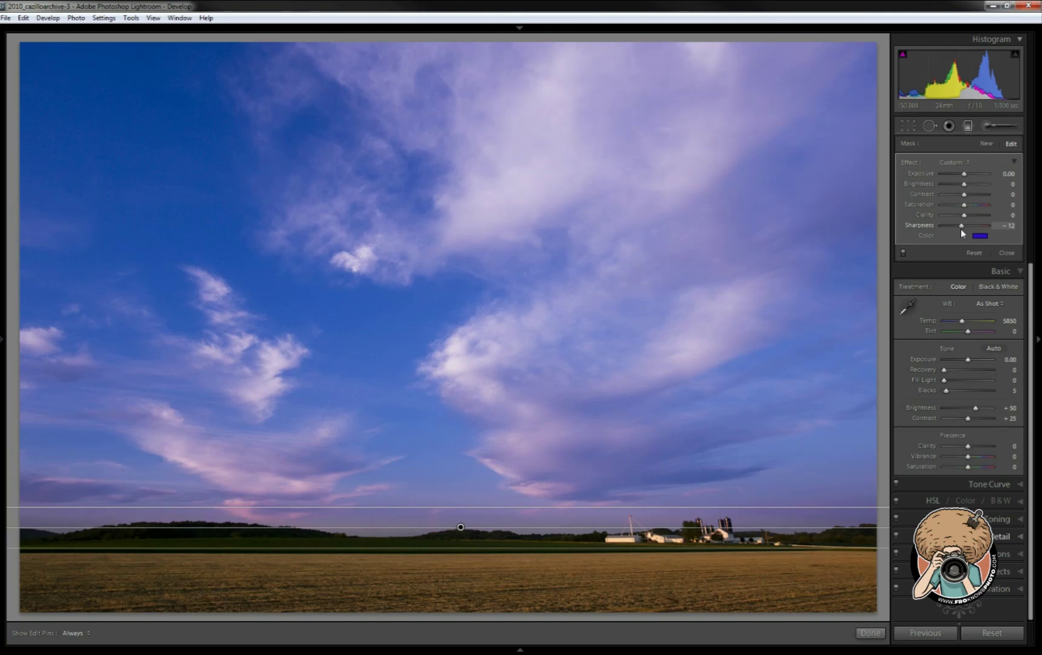
double_click(931, 226)
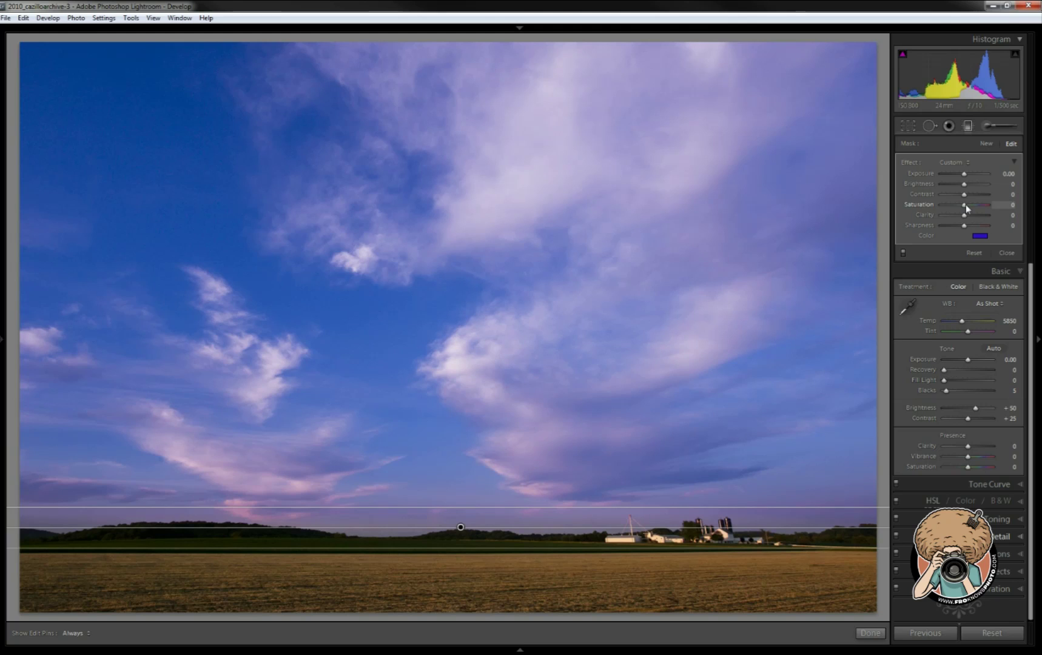
left_click_drag(967, 208, 966, 208)
Toggle the sky filter off and back on to compare, then finish the filter
left_click(903, 253)
left_click(903, 254)
left_click(903, 253)
left_click(868, 633)
Go to the Nikon cameras photo and switch its existing graduated filters off
left_click(233, 633)
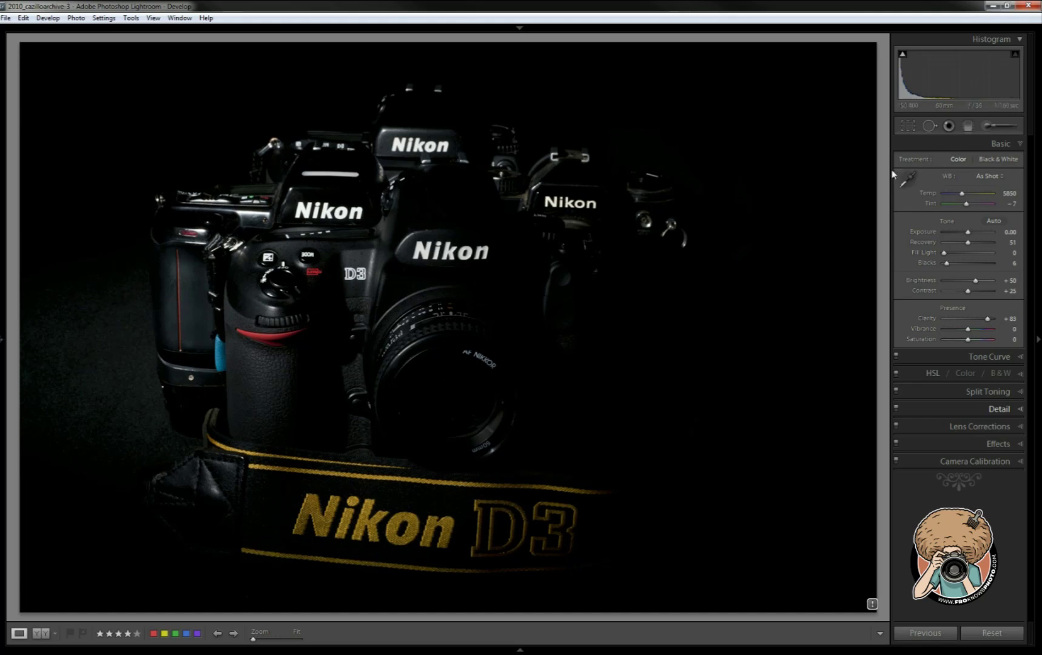
left_click(970, 129)
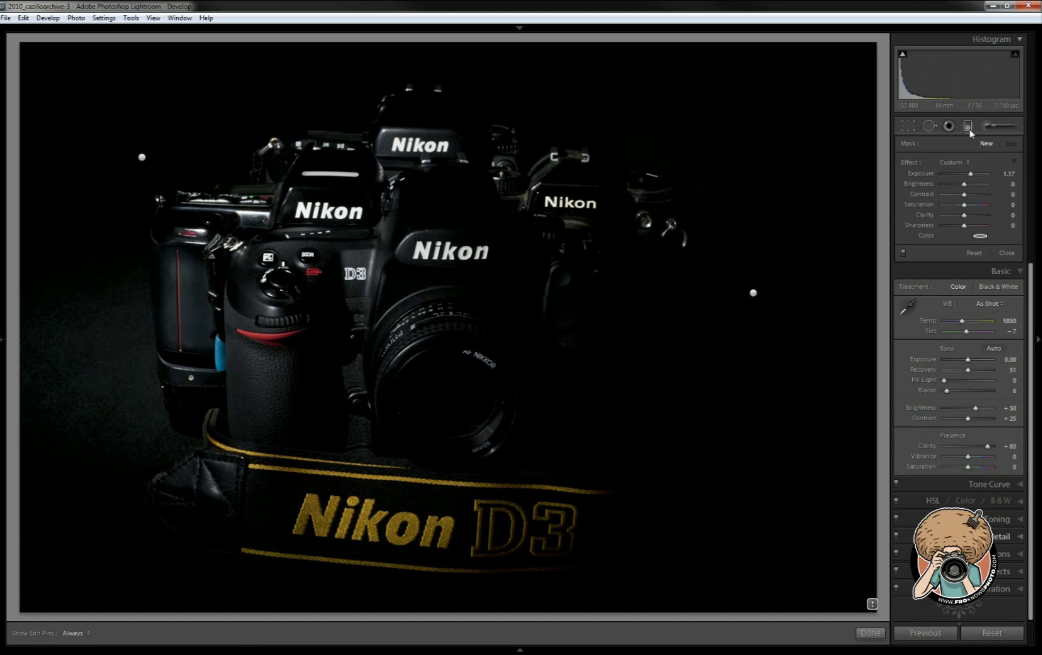
left_click(903, 256)
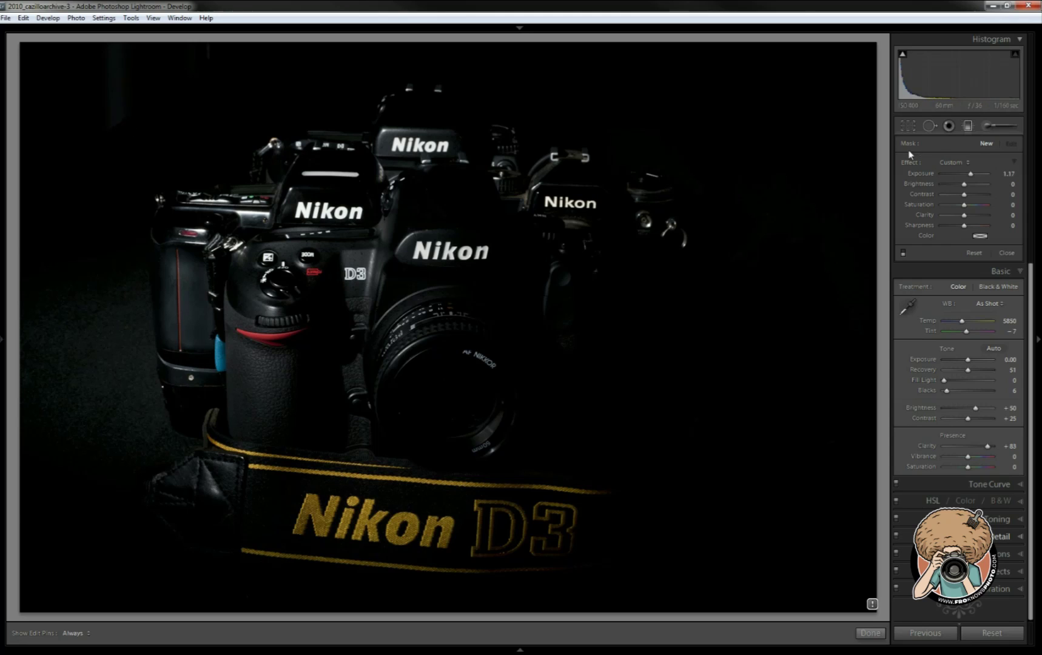
Zoom to 1:1 on the dark upper-left background of the Nikon photo
key("k")
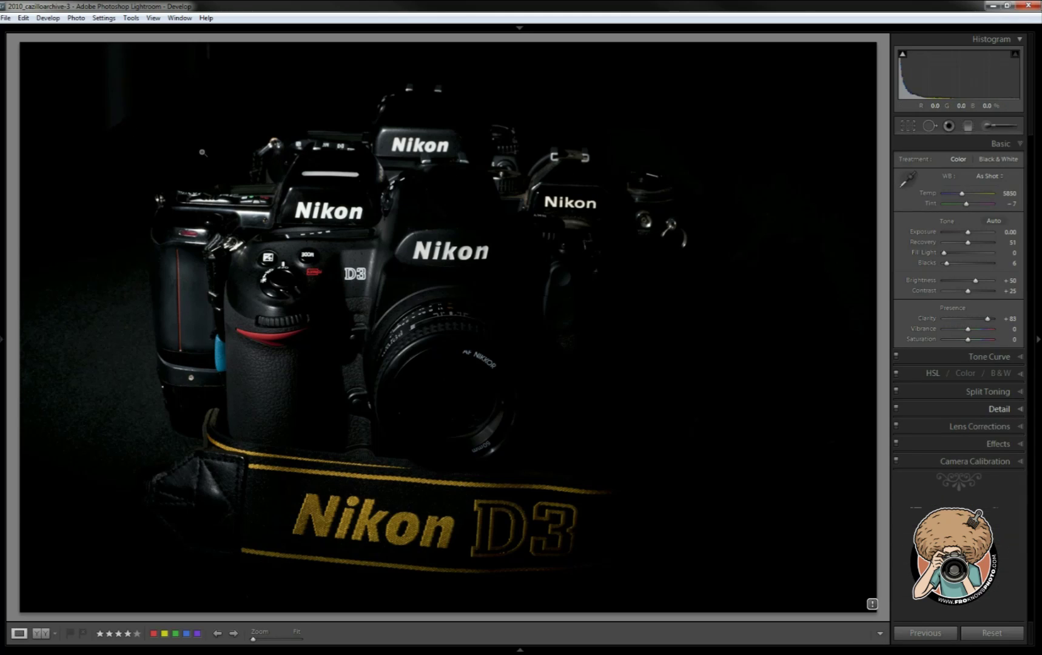
left_click(163, 146)
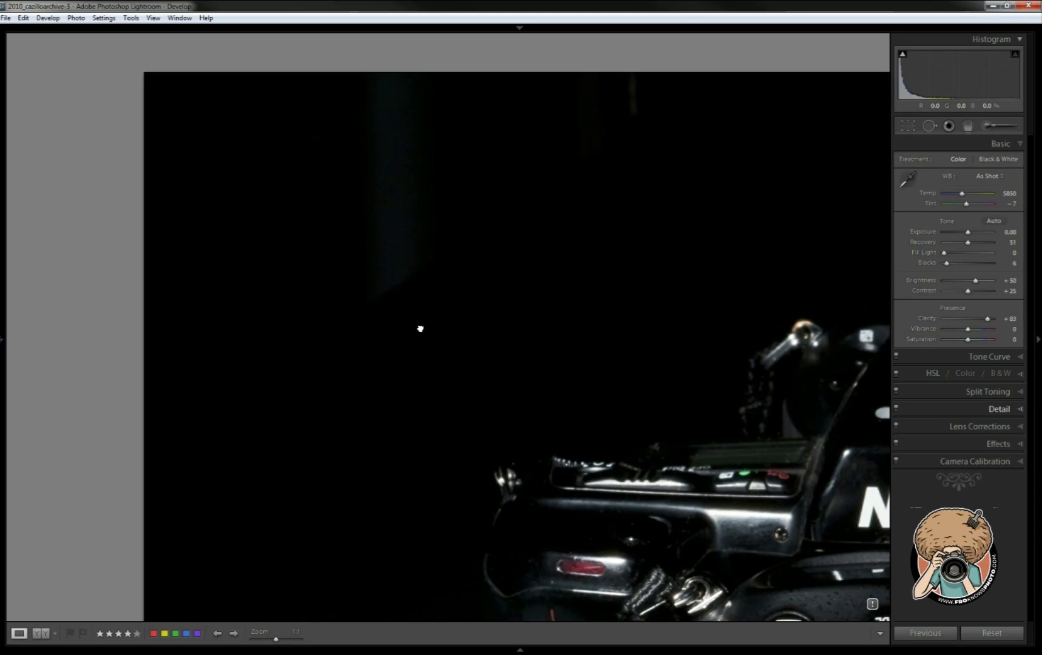
left_click_drag(419, 328, 429, 504)
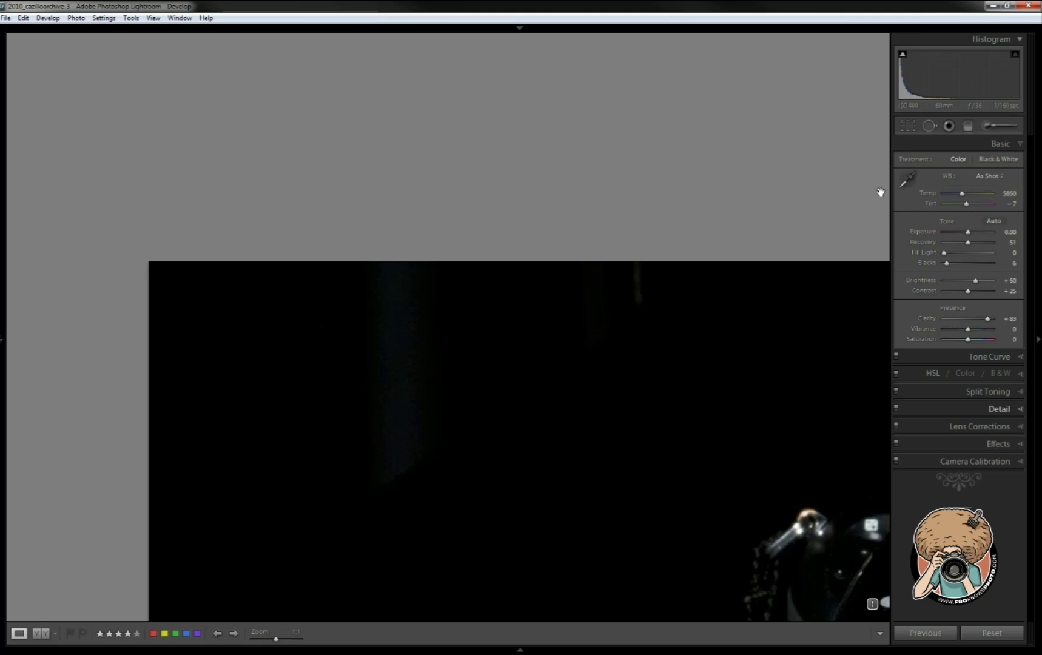
Compare the graduated filters on and off, leaving them on to hide the blue streak
left_click(967, 126)
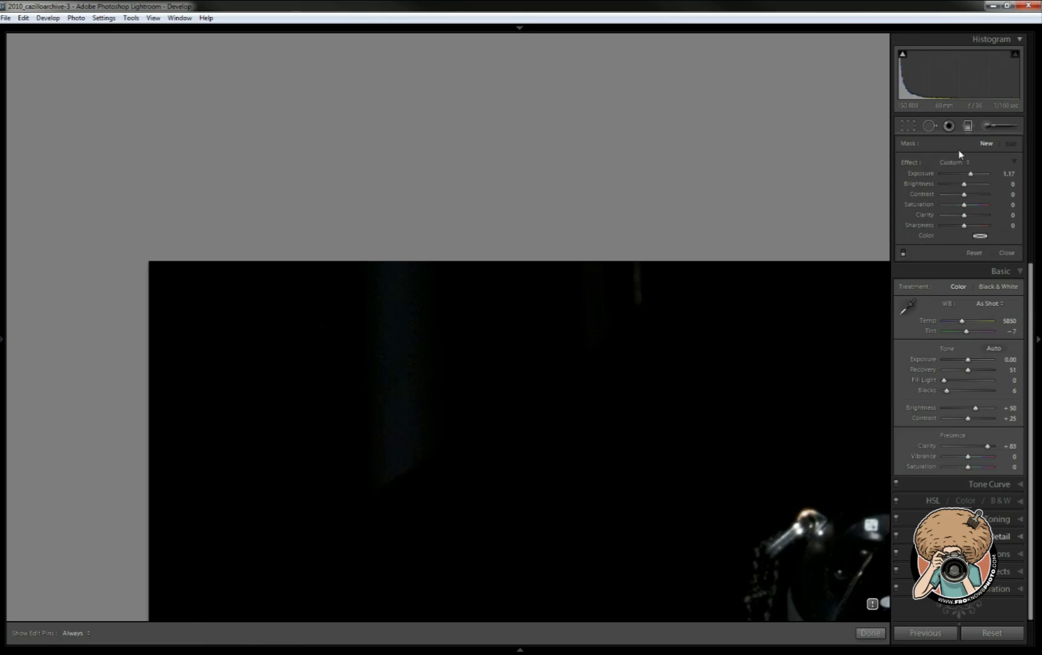
left_click(904, 254)
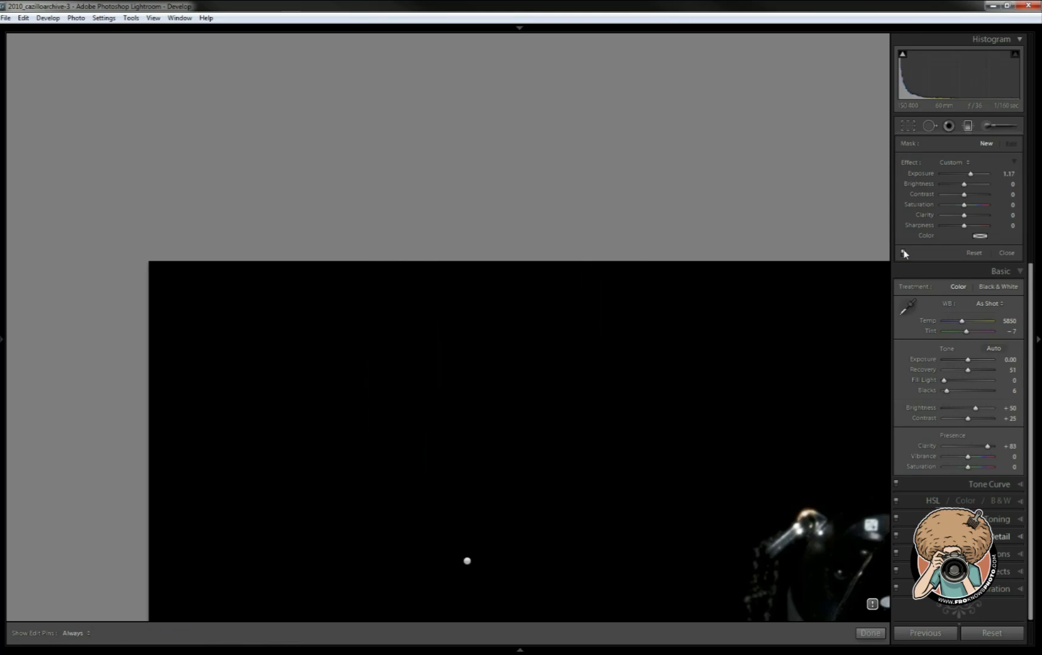
left_click(903, 255)
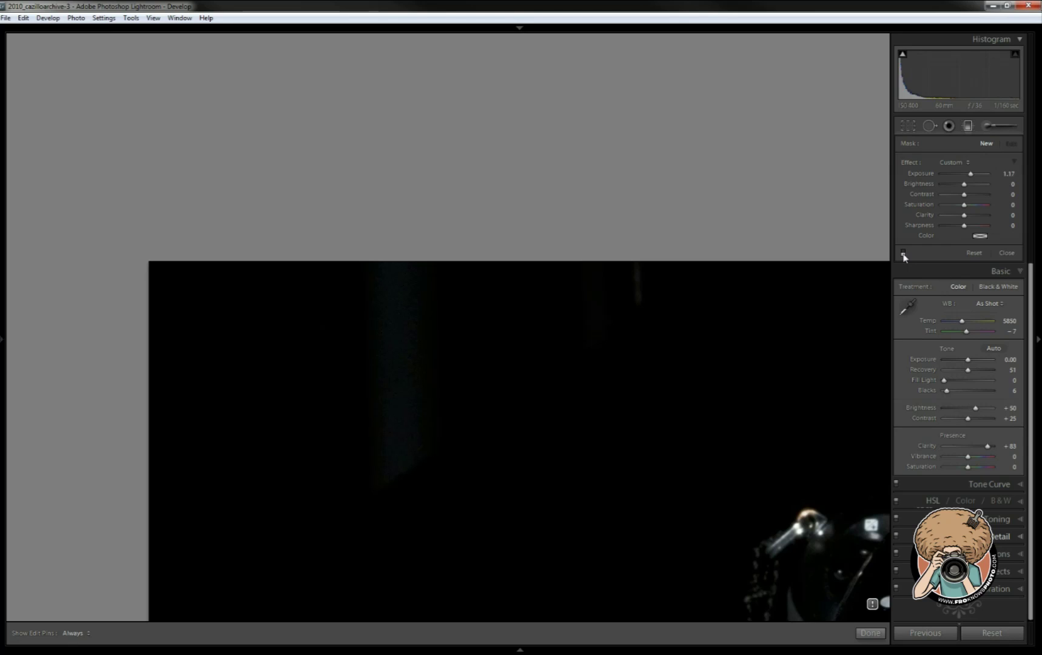
left_click(903, 253)
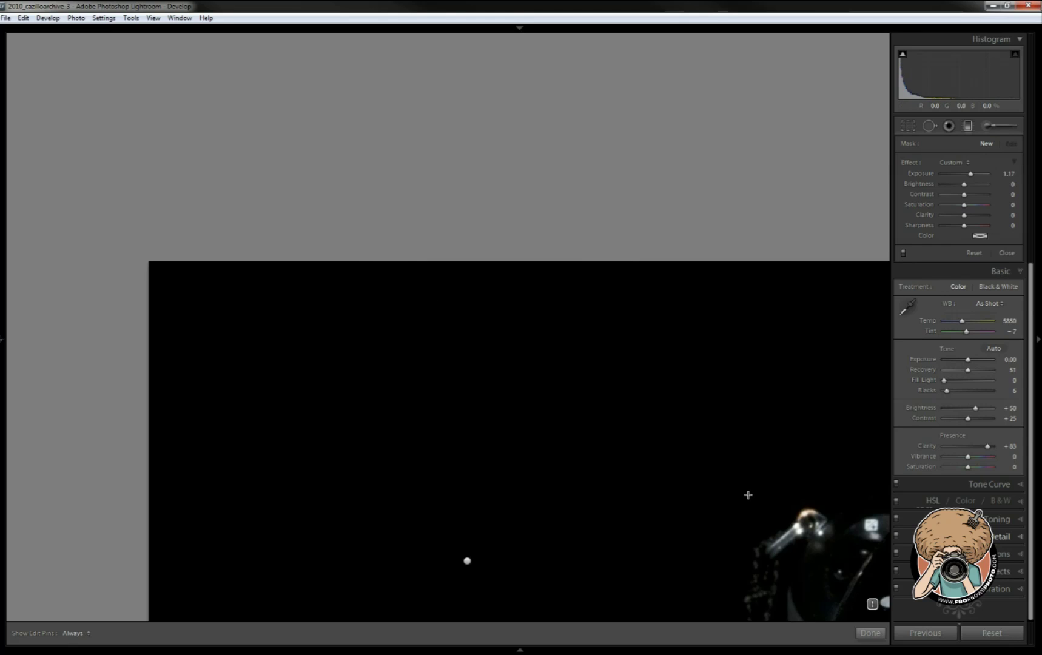
key("ctrl+z")
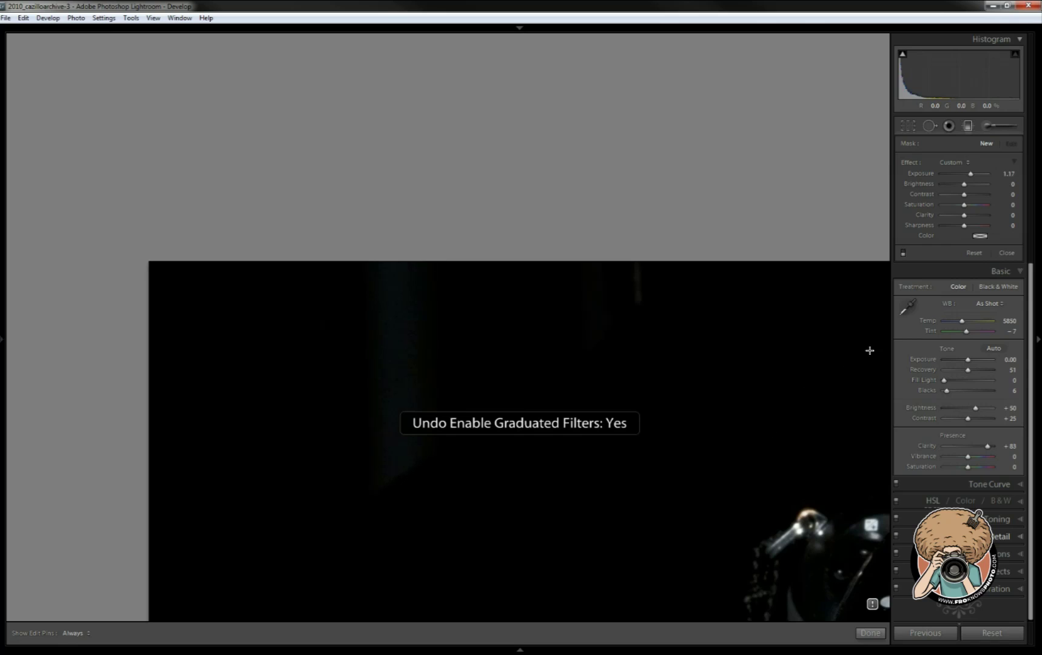
left_click(902, 252)
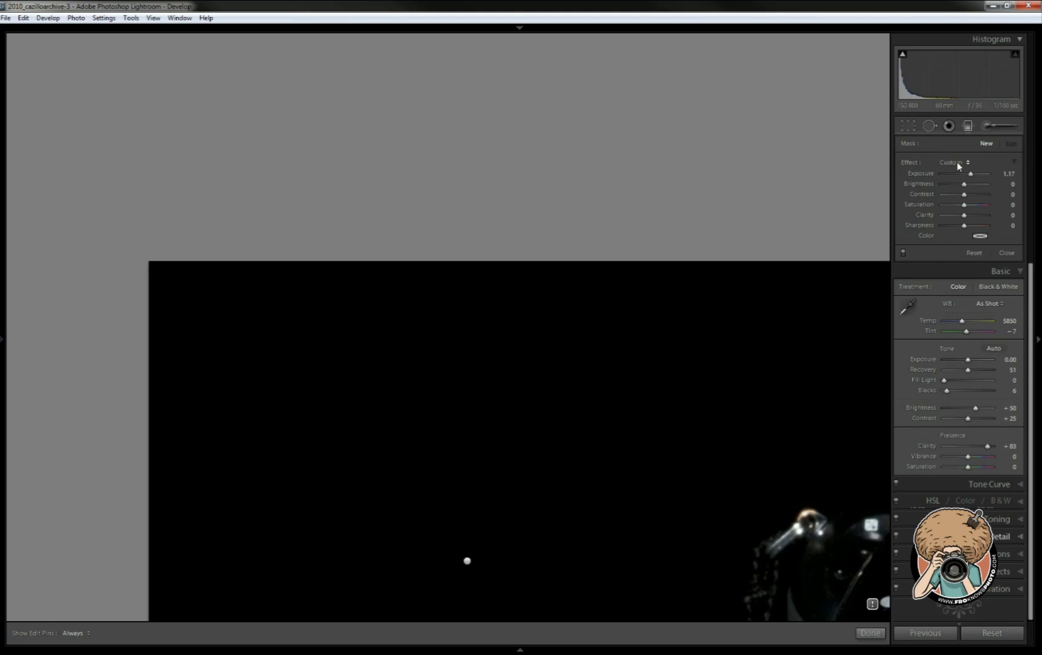
key("k")
left_click(779, 360)
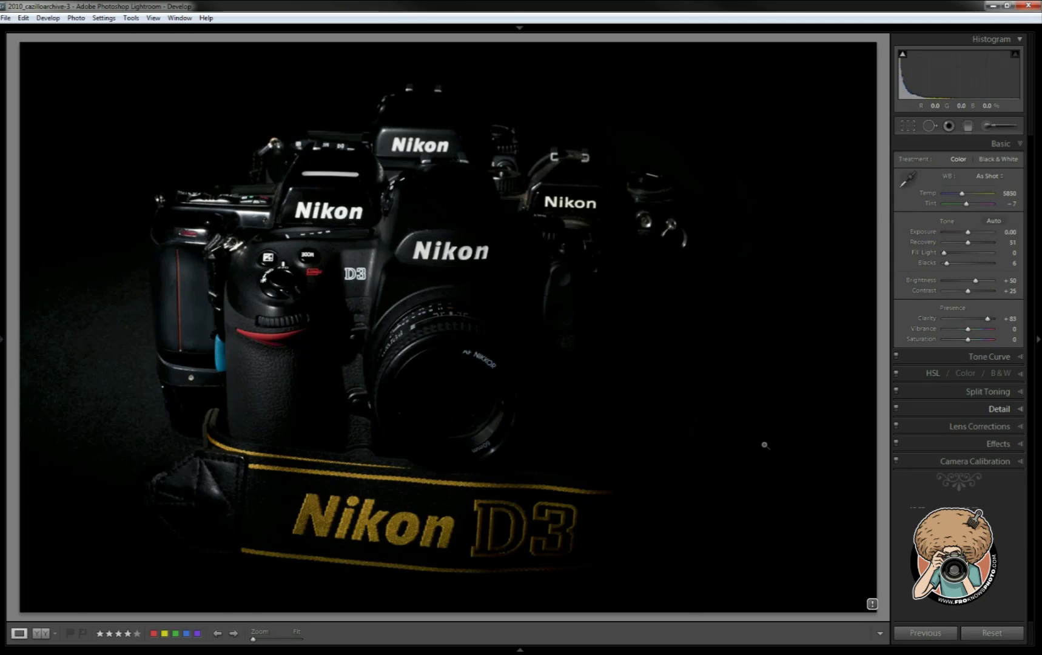
left_click(765, 445)
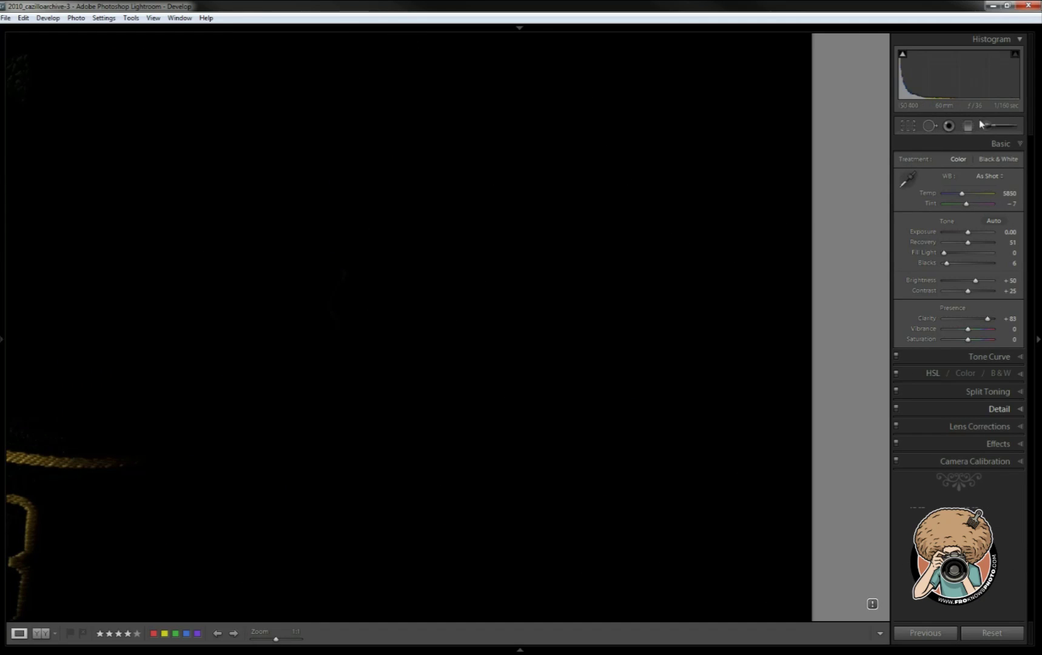
left_click(980, 123)
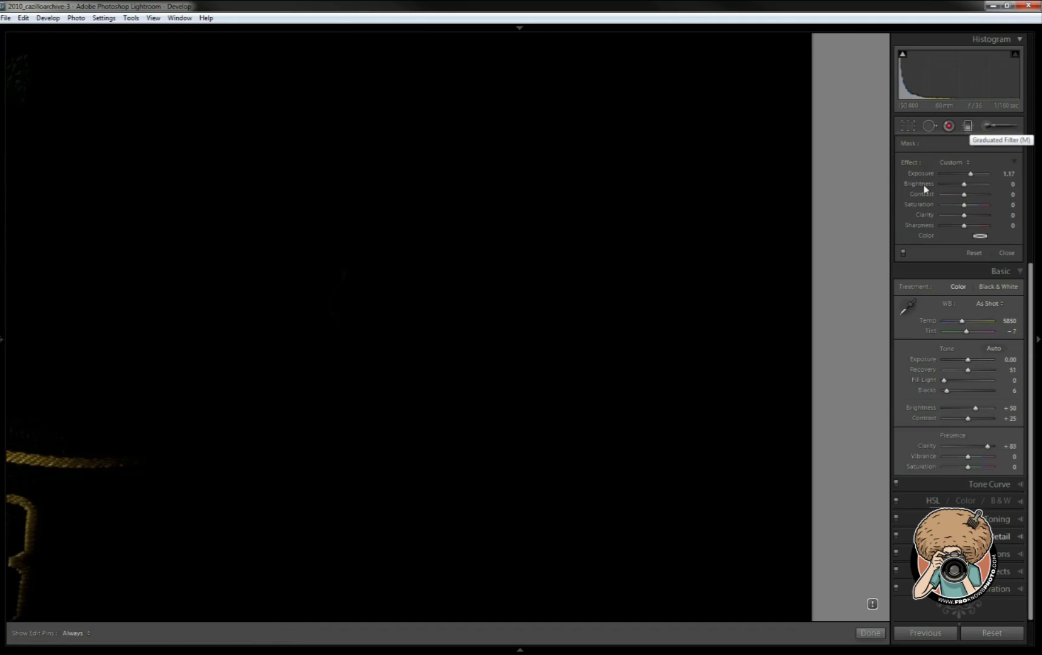
left_click(903, 253)
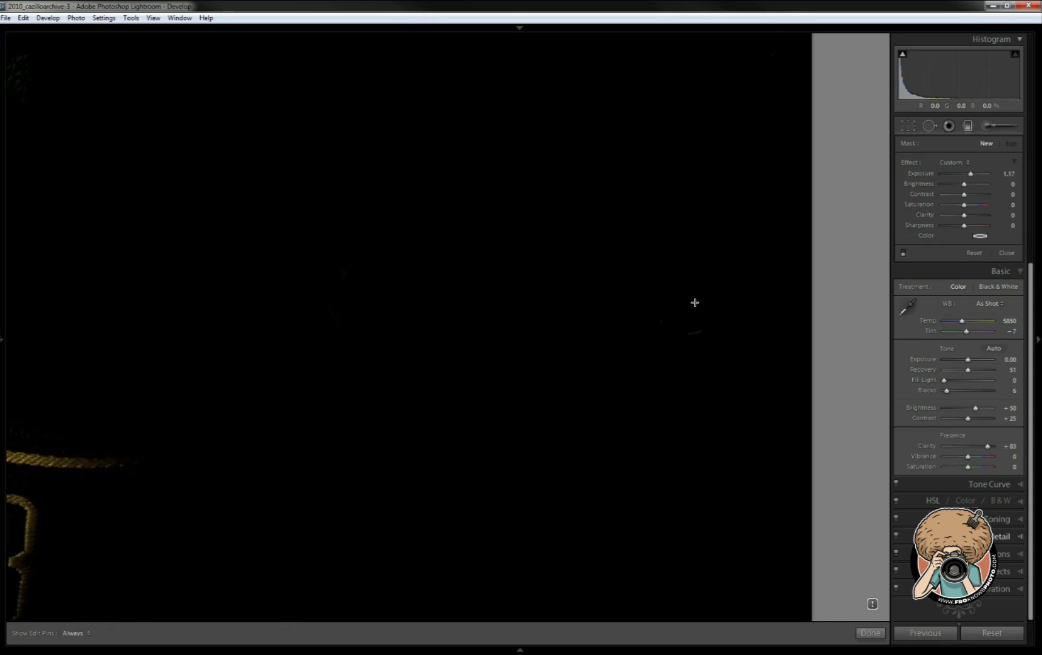
key("Right")
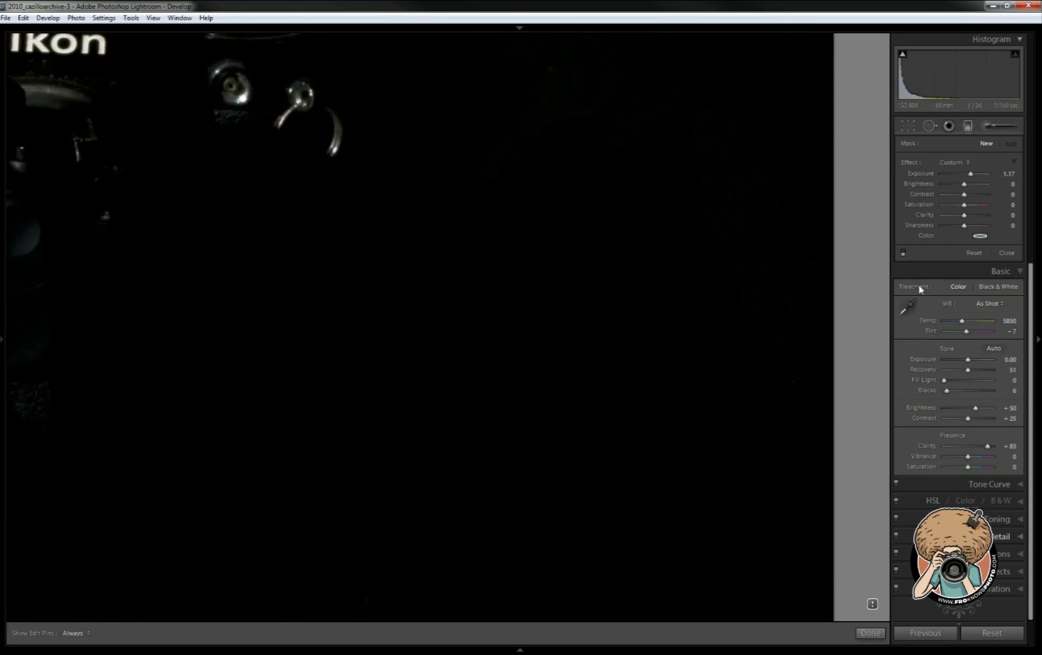
left_click(903, 252)
left_click(519, 483)
left_click_drag(534, 489, 698, 523)
left_click_drag(424, 152, 685, 325)
left_click_drag(330, 93, 644, 360)
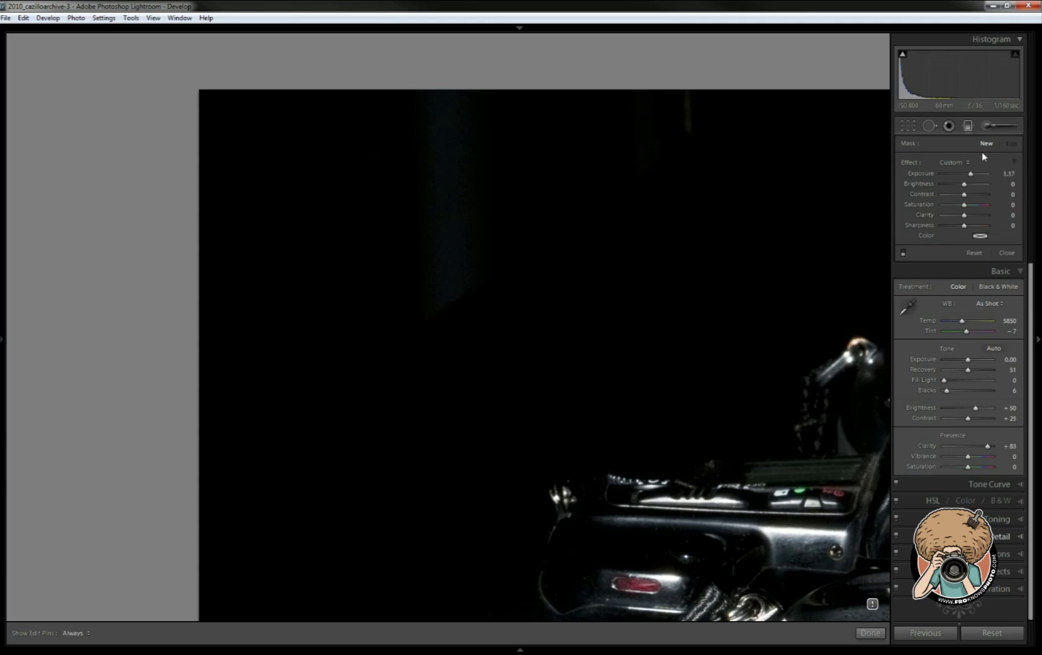
left_click(903, 253)
left_click(904, 254)
left_click(903, 253)
left_click(903, 253)
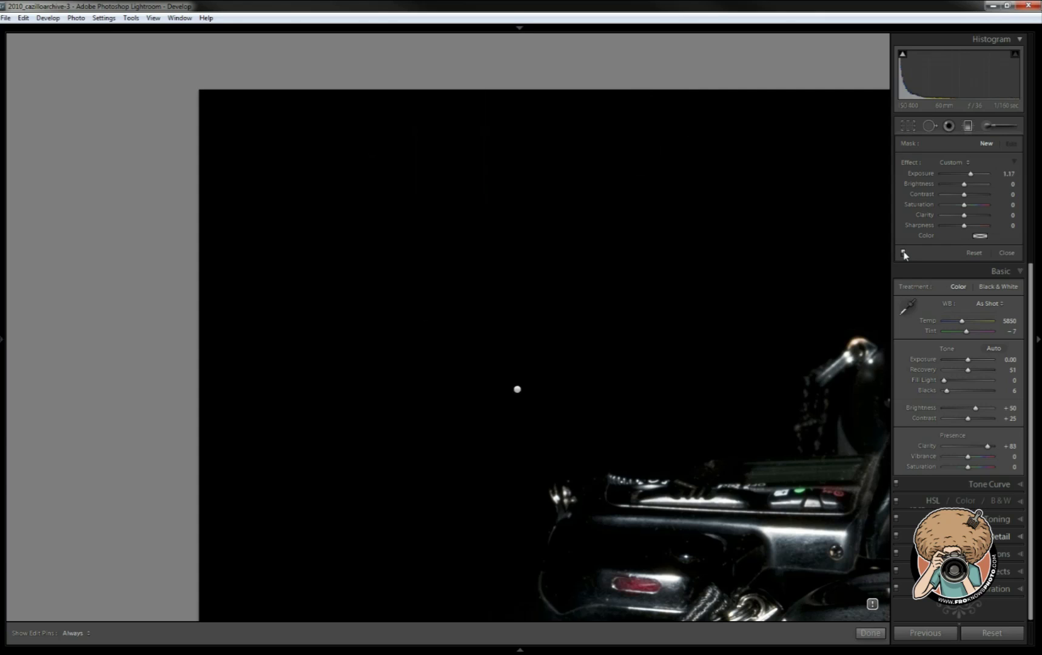
left_click(967, 125)
left_click(679, 450)
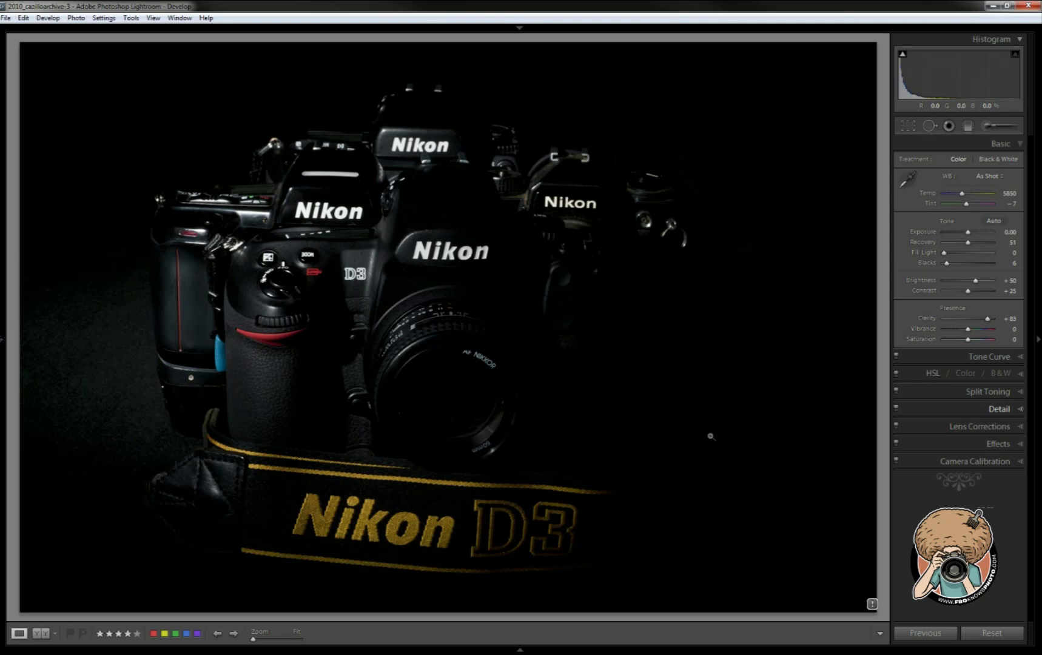
View the Library grid, then return to Develop on the Nikon photo
key("g")
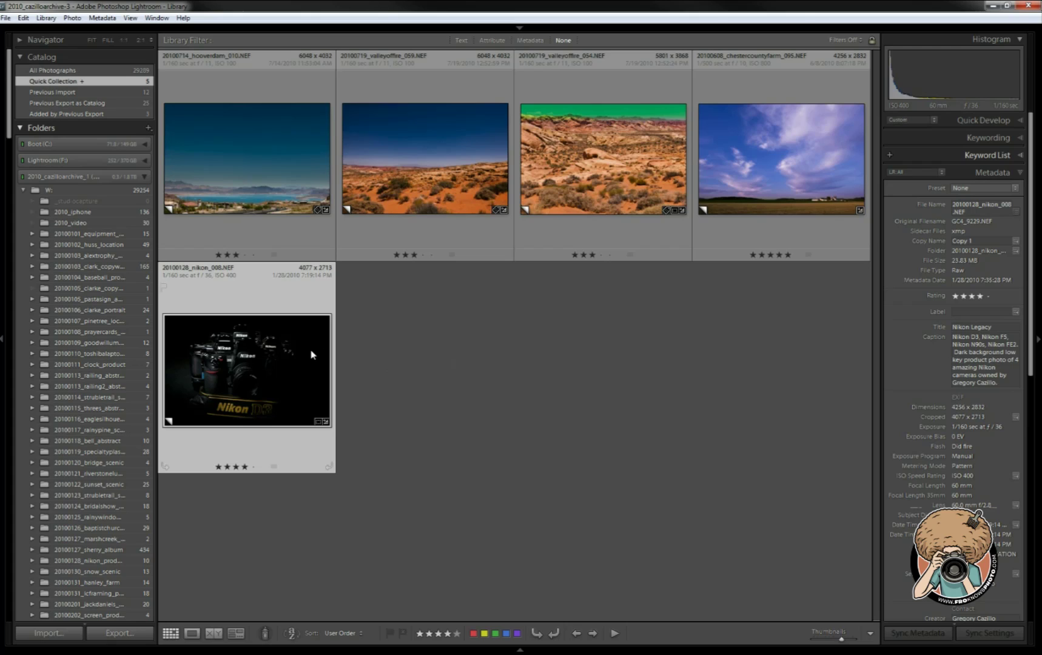
key("d")
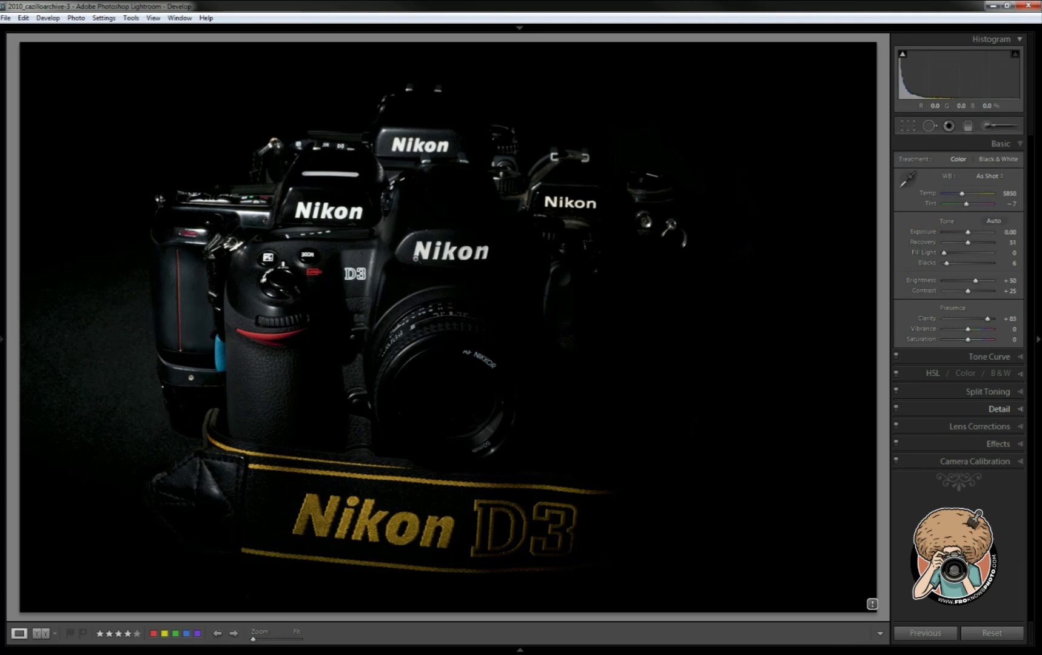
Inspect the Nikon logos at 1:1 across the camera bodies, then return to Fit
left_click(425, 149)
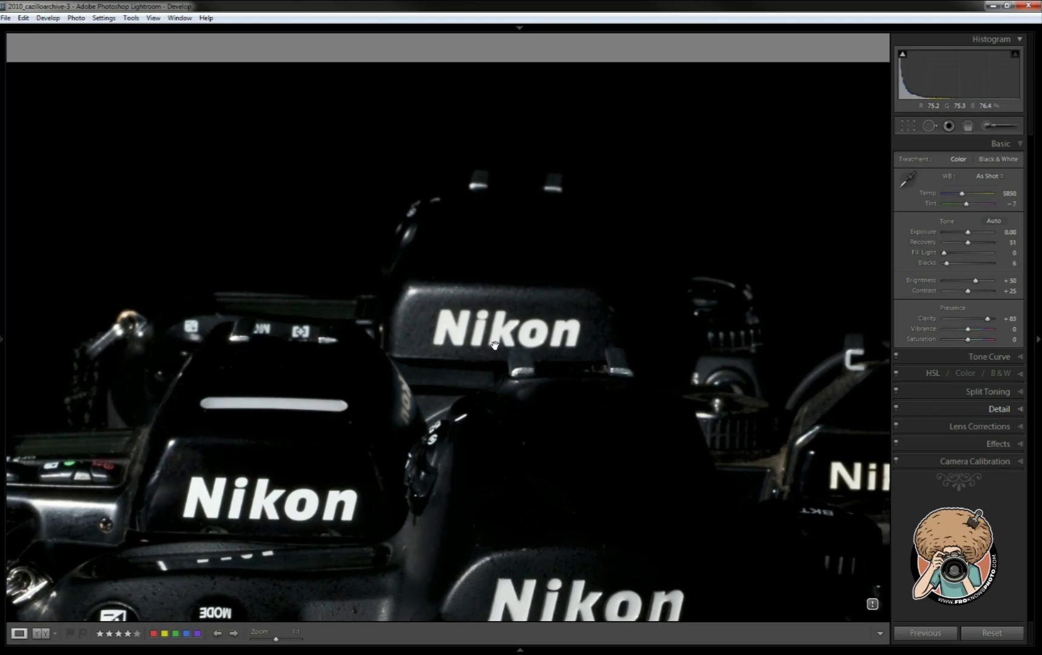
left_click_drag(528, 341, 389, 345)
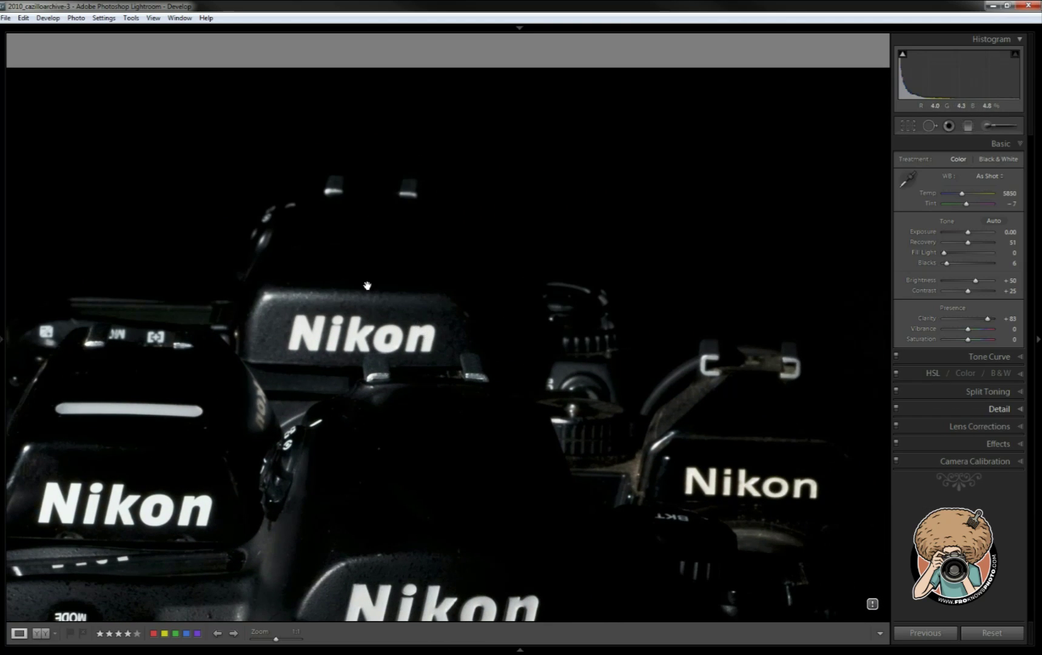
left_click_drag(776, 485, 652, 379)
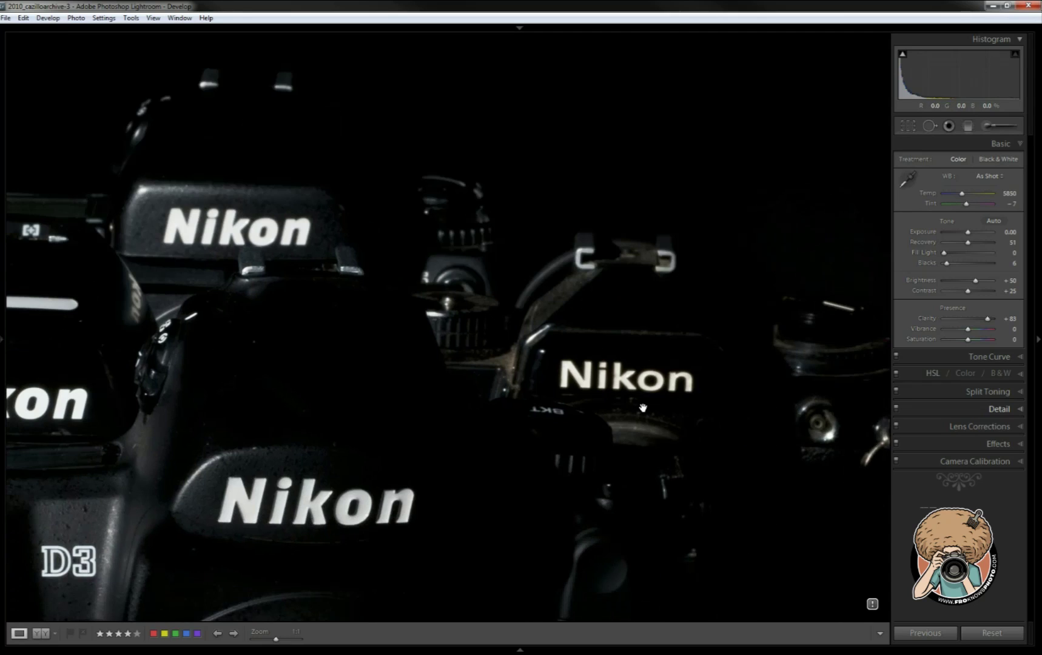
left_click_drag(302, 417, 455, 341)
left_click(418, 371)
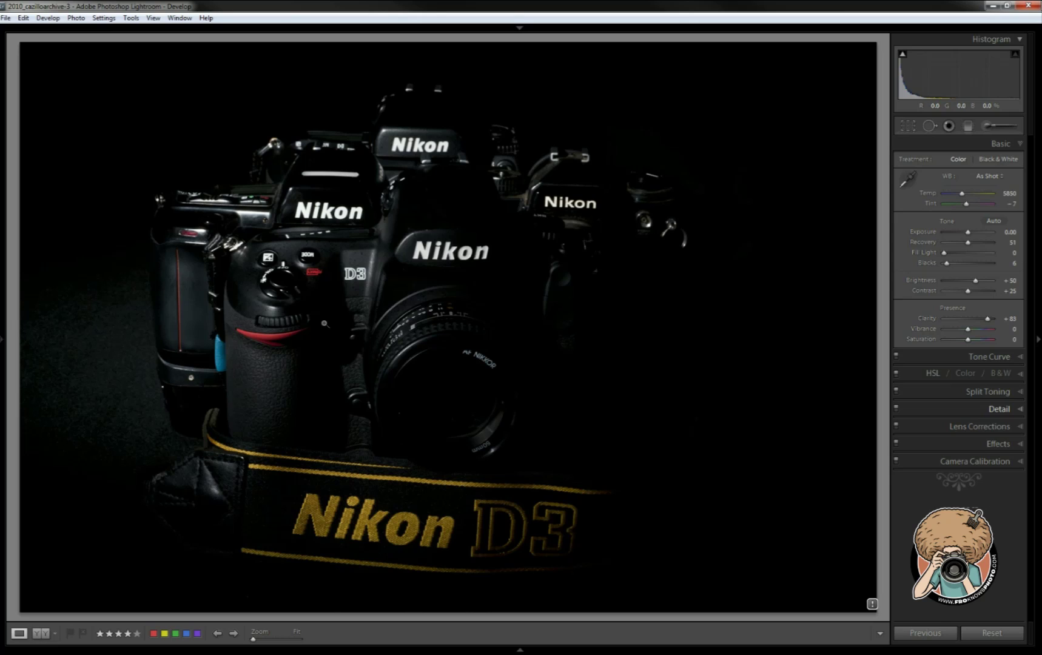
Reveal the Navigator and Lightroom Presets panel on the left
mouse_move(2, 340)
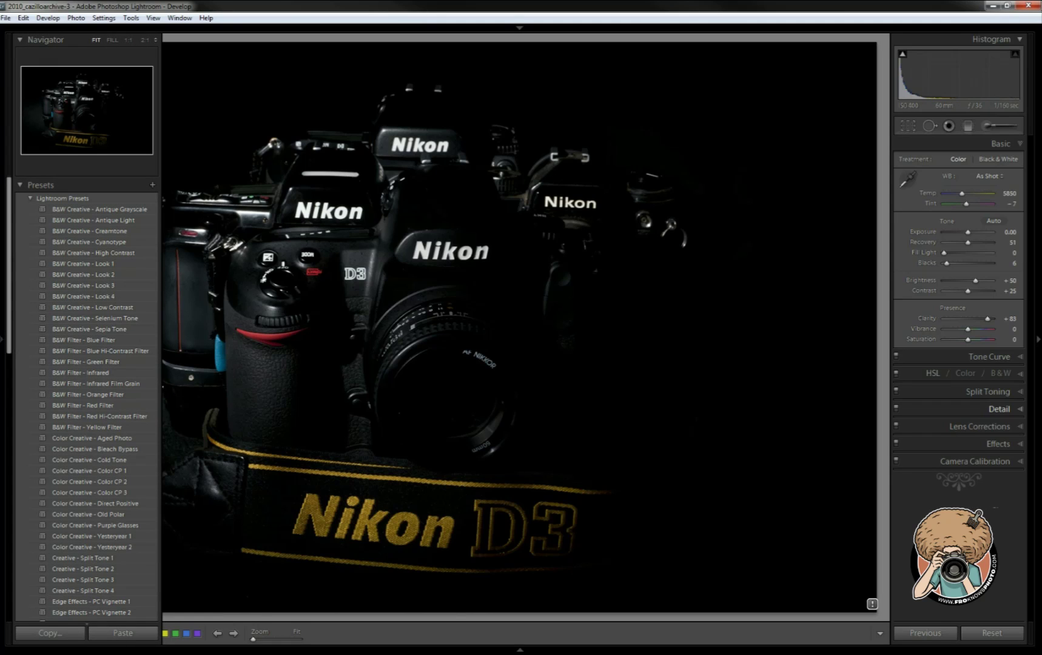